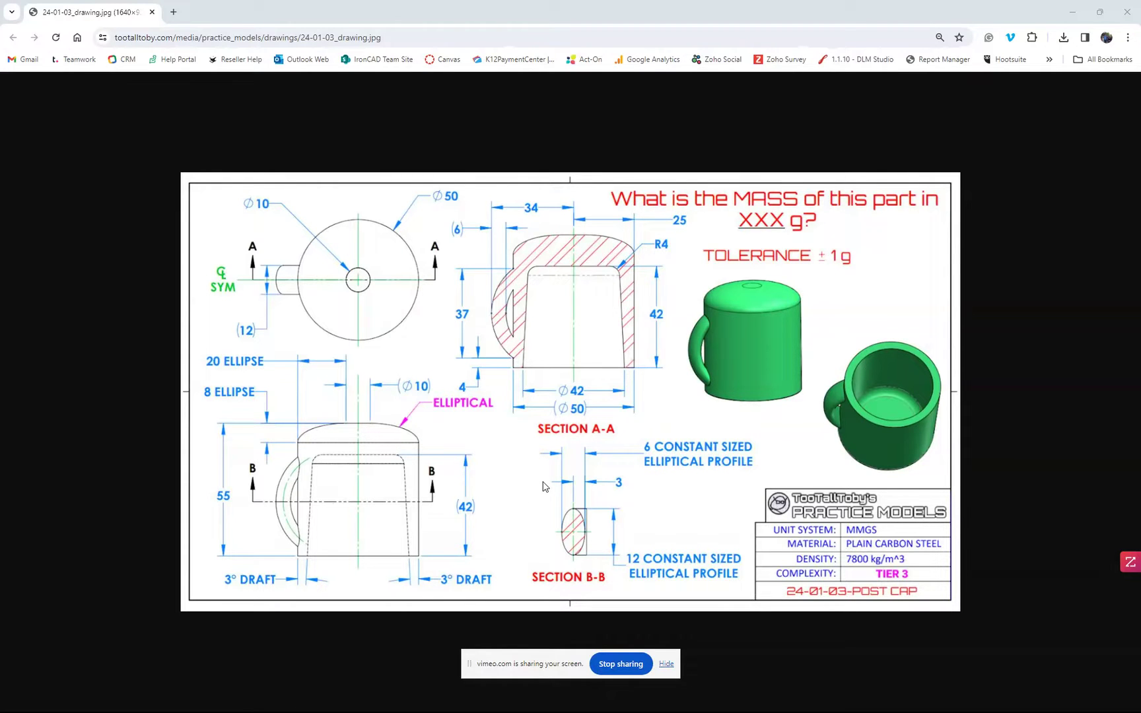
- Minimize the Chrome window showing the 24-01-03 practice drawing so IronCAD's empty Scene1 shows
{"action": "left_click", "coordinate": [1073, 12]}
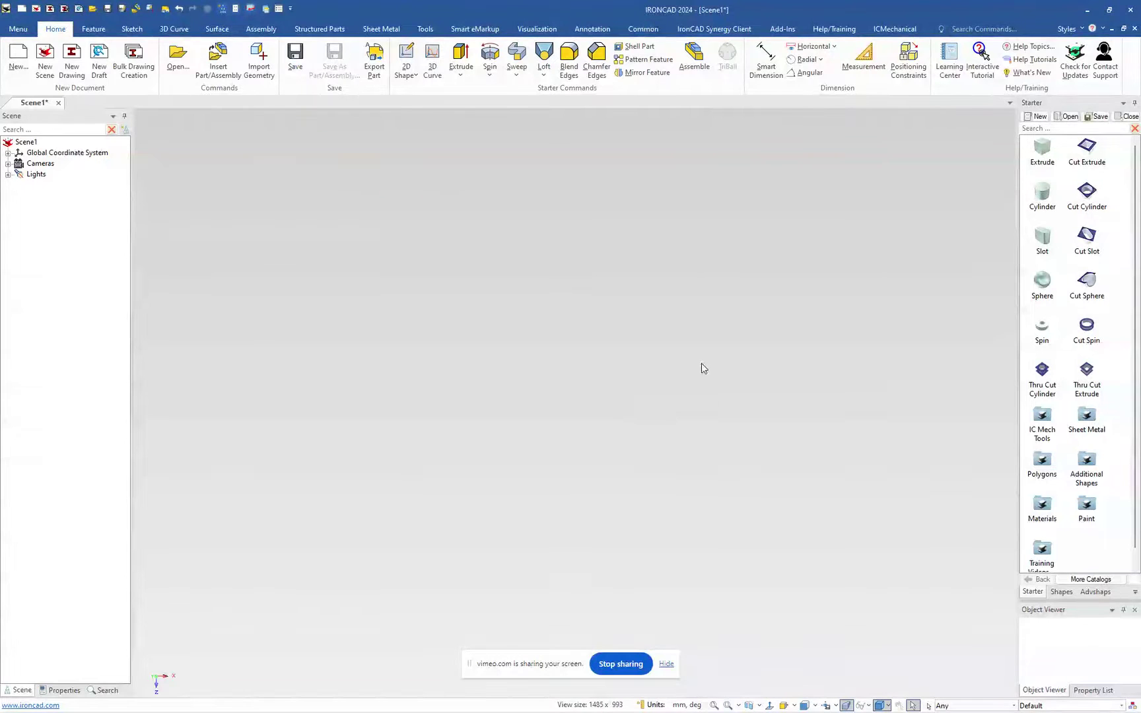
- Drop a Cylinder from the Starter catalog into Scene1 as a new structured part, Part2
{"action": "left_click", "coordinate": [1043, 198]}
{"action": "right_click_drag", "start_coordinate": [1043, 198], "coordinate": [611, 388]}
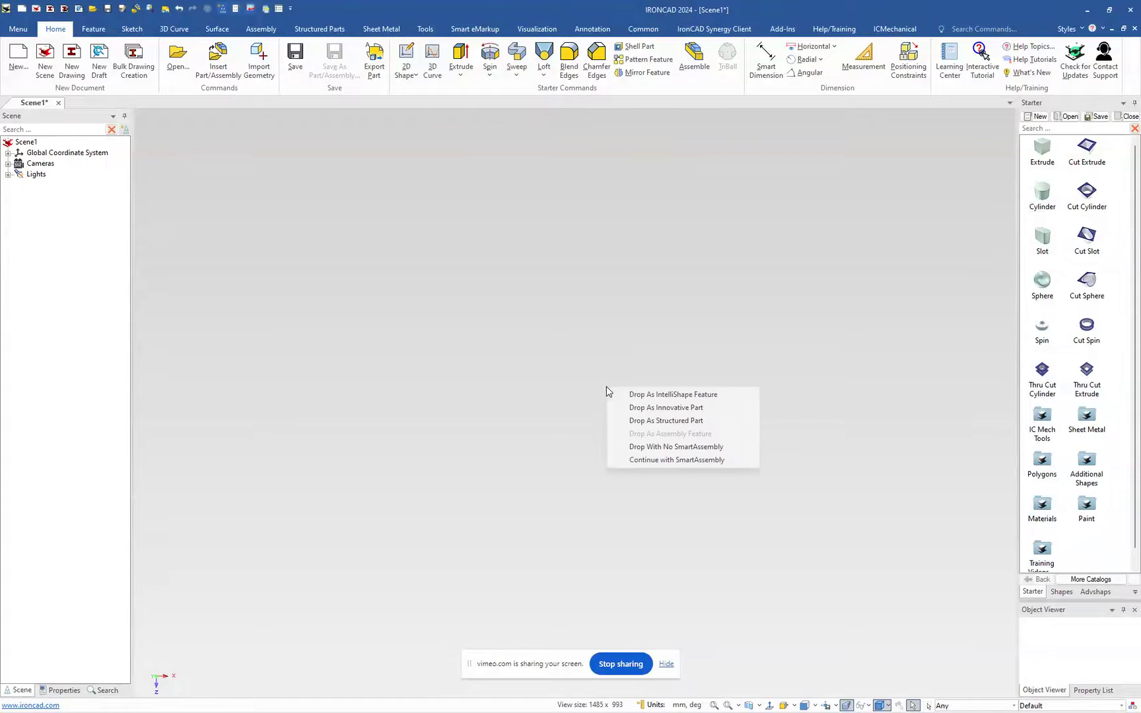
{"action": "left_click", "coordinate": [651, 421]}
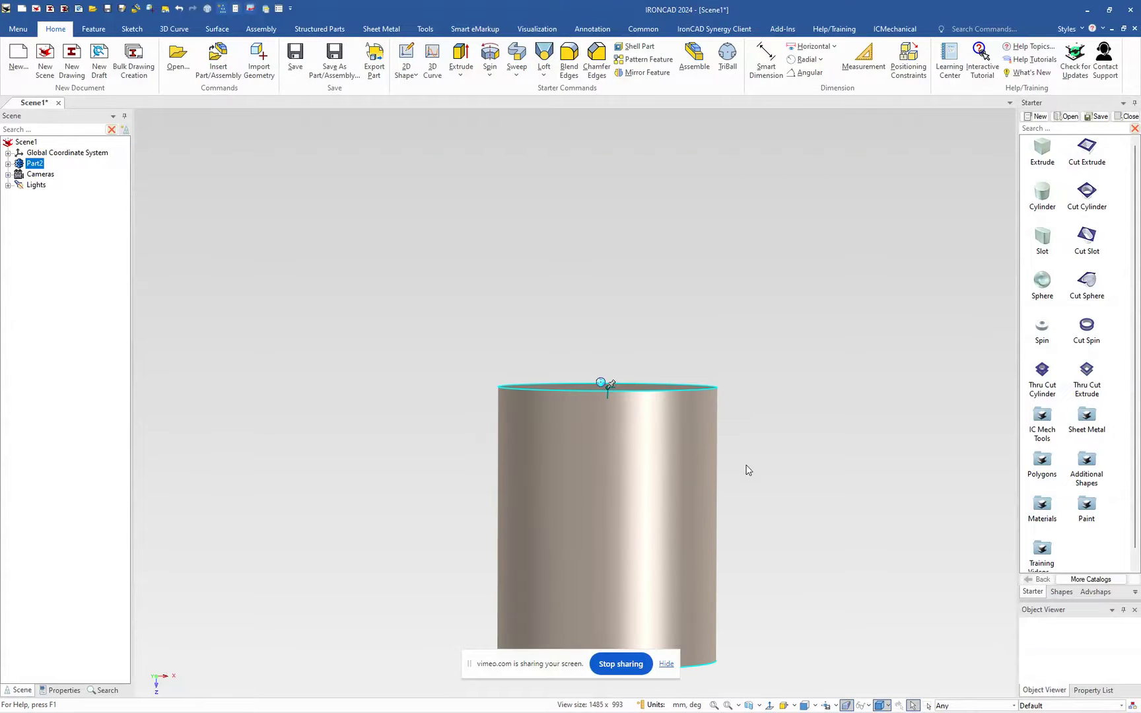
{"action": "key", "text": "F8"}
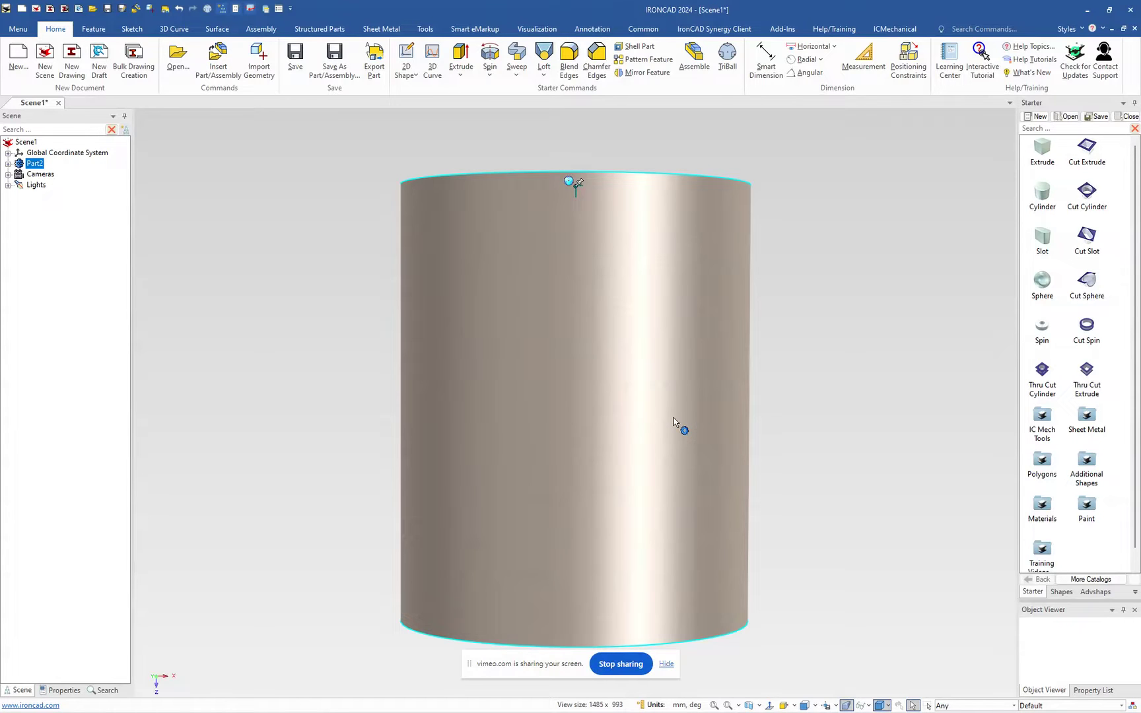
{"action": "scroll", "coordinate": [765, 374], "scroll_direction": "down", "scroll_amount": 2}
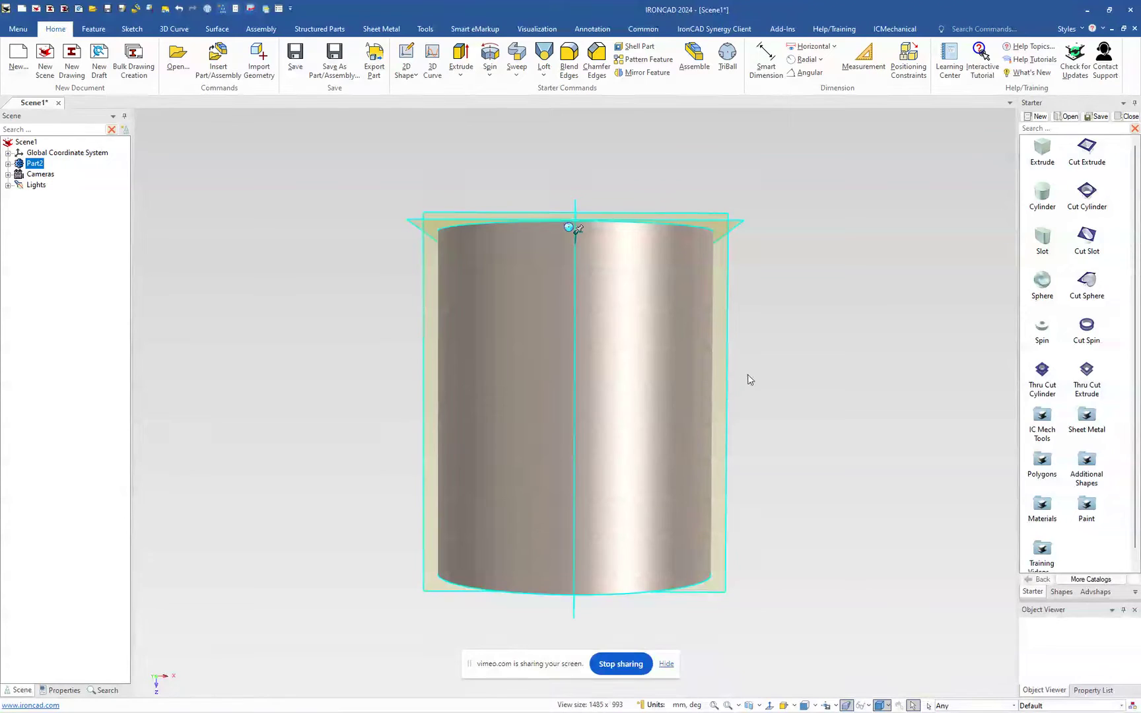
{"action": "middle_click_drag", "start_coordinate": [755, 377], "coordinate": [701, 430]}
{"action": "left_click", "coordinate": [647, 411]}
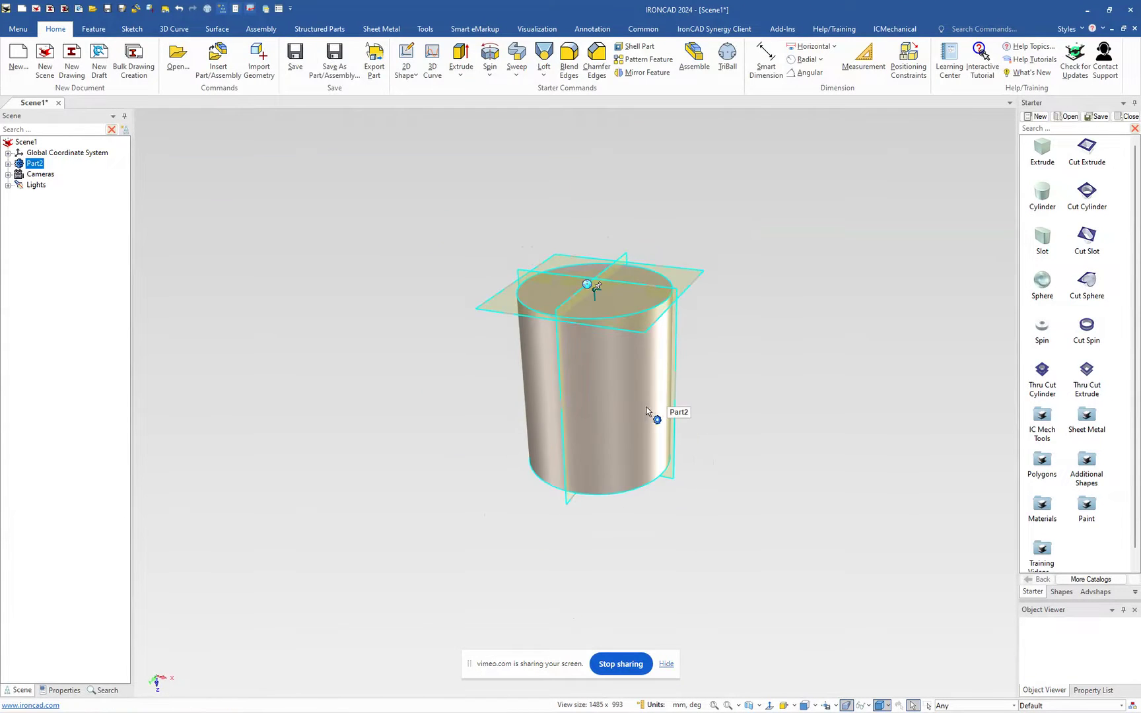
- Give the cylinder IntelliShape a 50 mm diameter and 47 mm height
{"action": "left_click", "coordinate": [630, 397]}
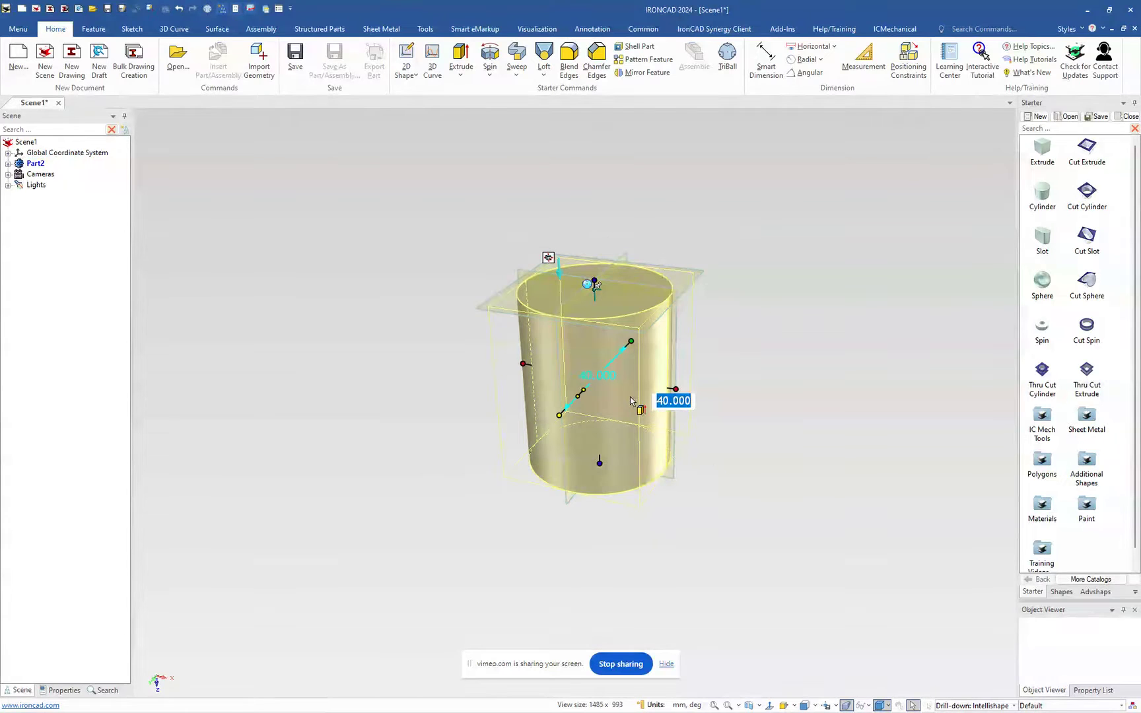
{"action": "type", "text": "50"}
{"action": "key", "text": "Return"}
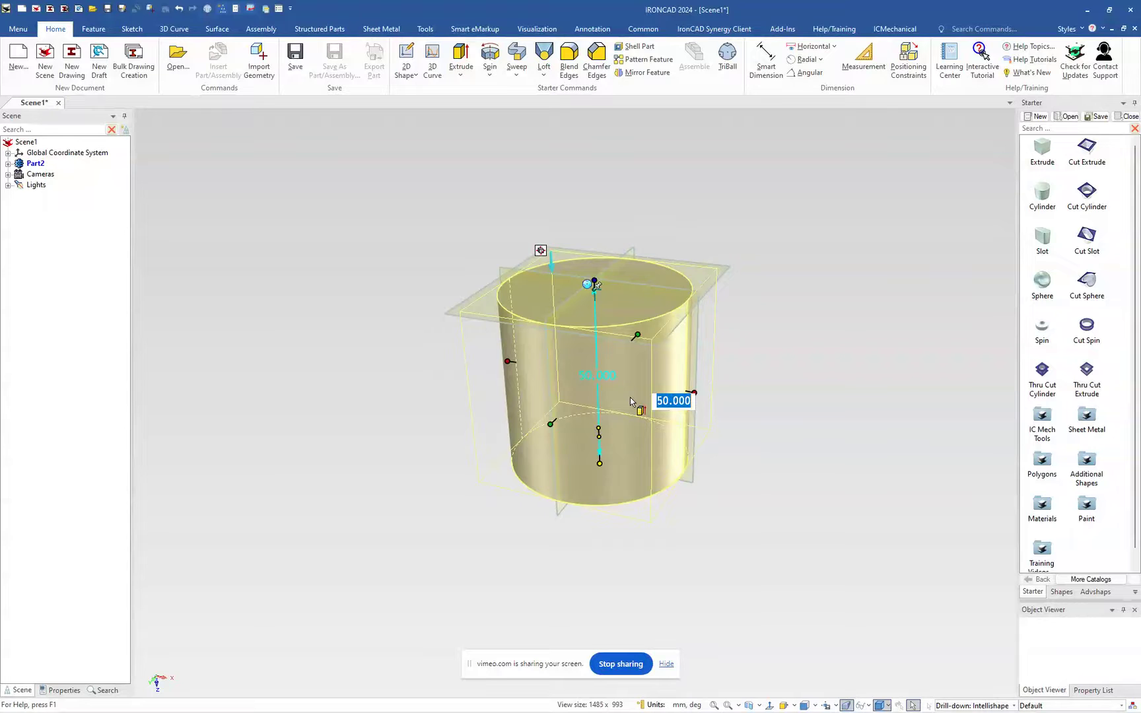
{"action": "key", "text": "Tab"}
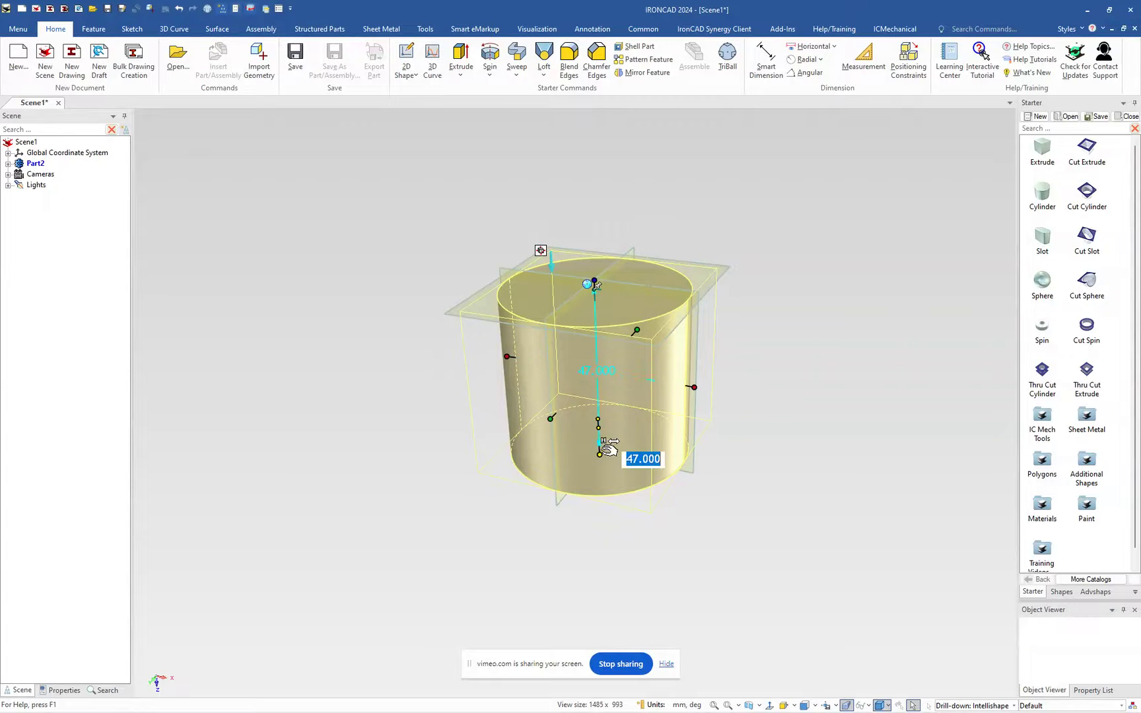
{"action": "left_click", "coordinate": [749, 401]}
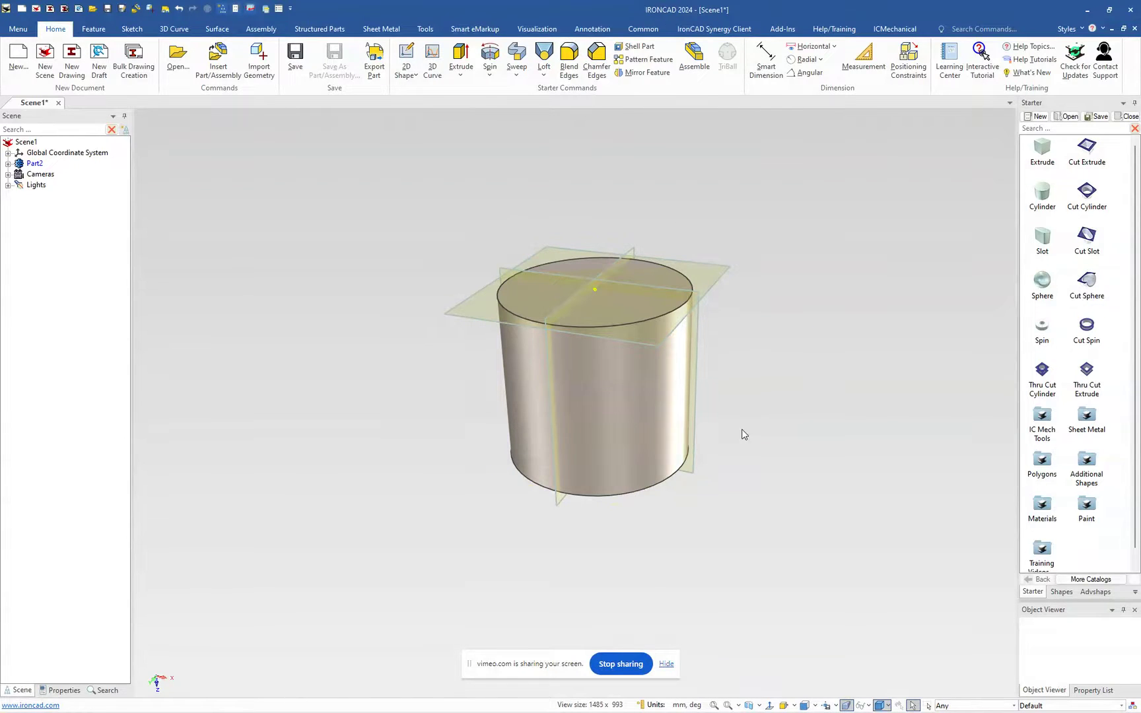
{"action": "scroll", "coordinate": [744, 433], "scroll_direction": "up", "scroll_amount": 2}
{"action": "scroll", "coordinate": [720, 464], "scroll_direction": "down", "scroll_amount": 2}
{"action": "scroll", "coordinate": [698, 459], "scroll_direction": "up", "scroll_amount": 2}
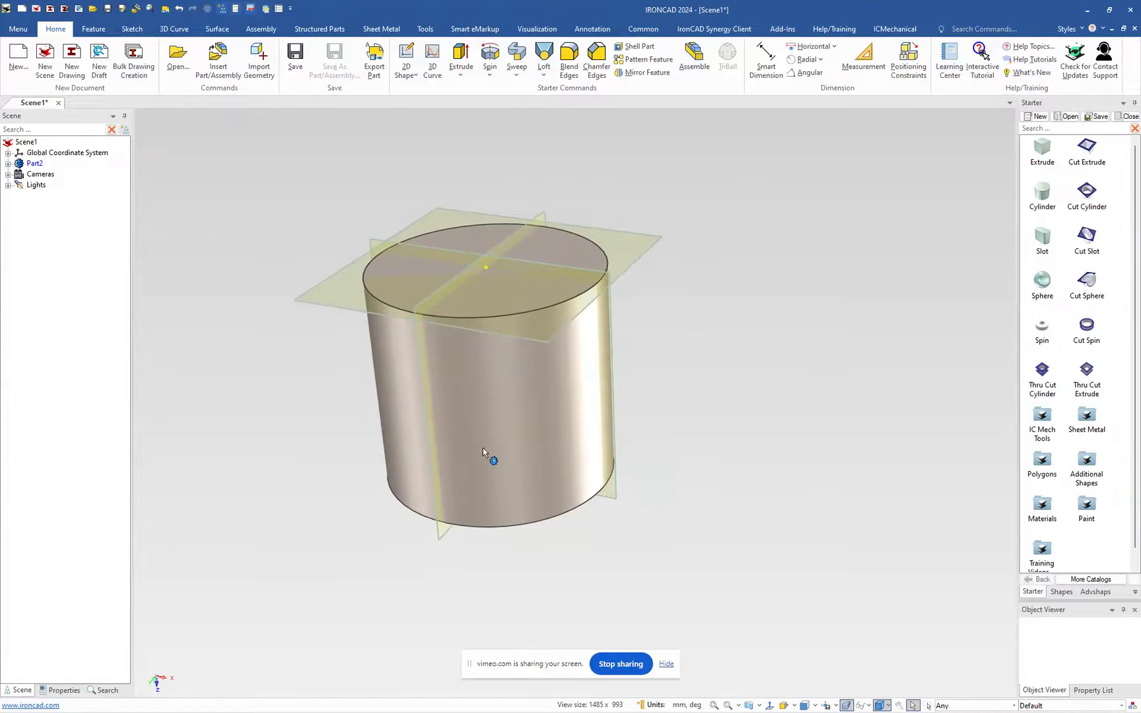
{"action": "middle_click_drag", "start_coordinate": [364, 433], "coordinate": [591, 382]}
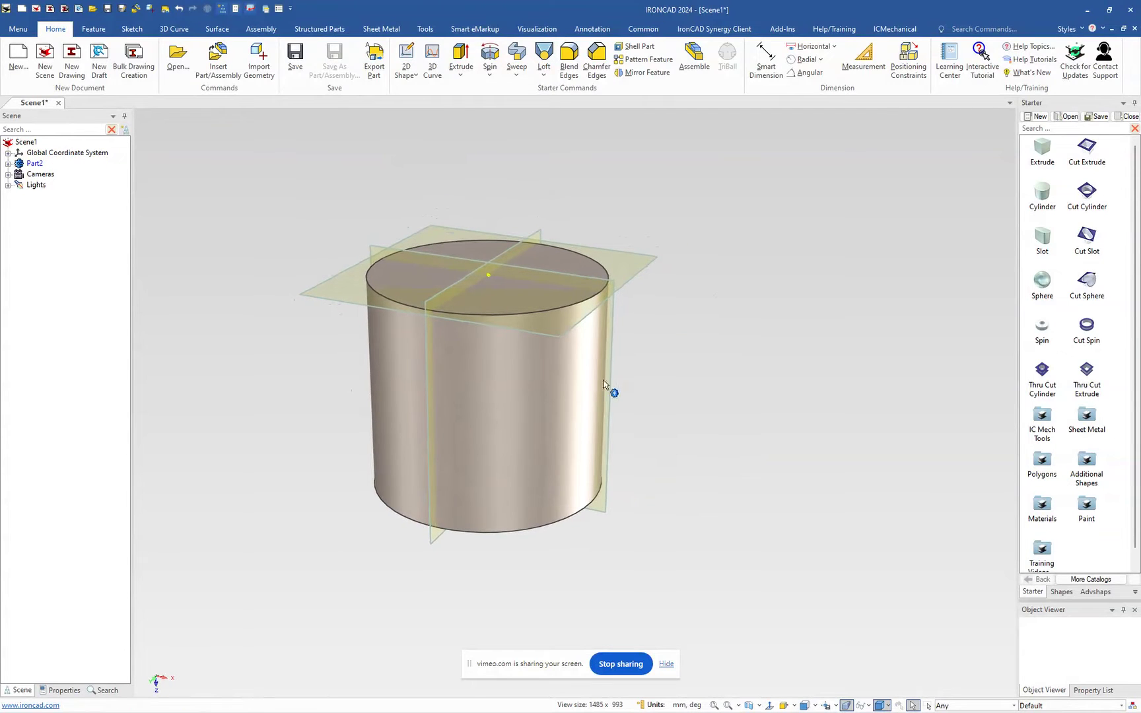
- Start a 2D sketch on the cylinder part's X-Z plane, ready for a three-point arc
{"action": "left_click", "coordinate": [406, 57]}
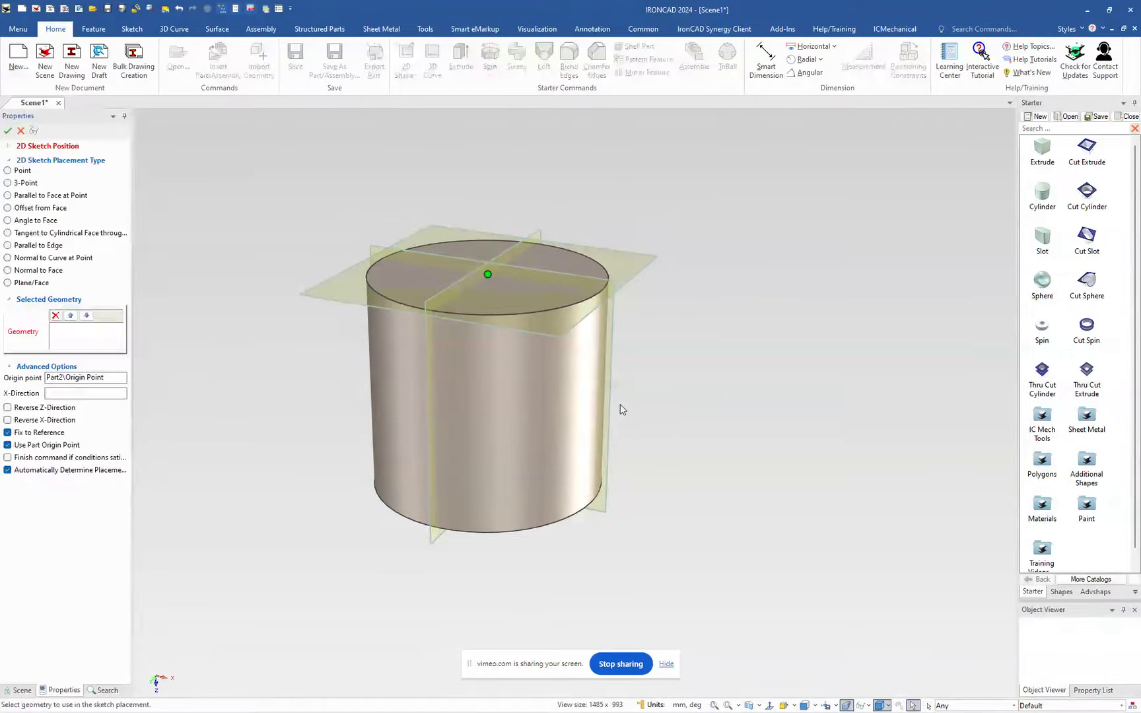
{"action": "left_click", "coordinate": [611, 367]}
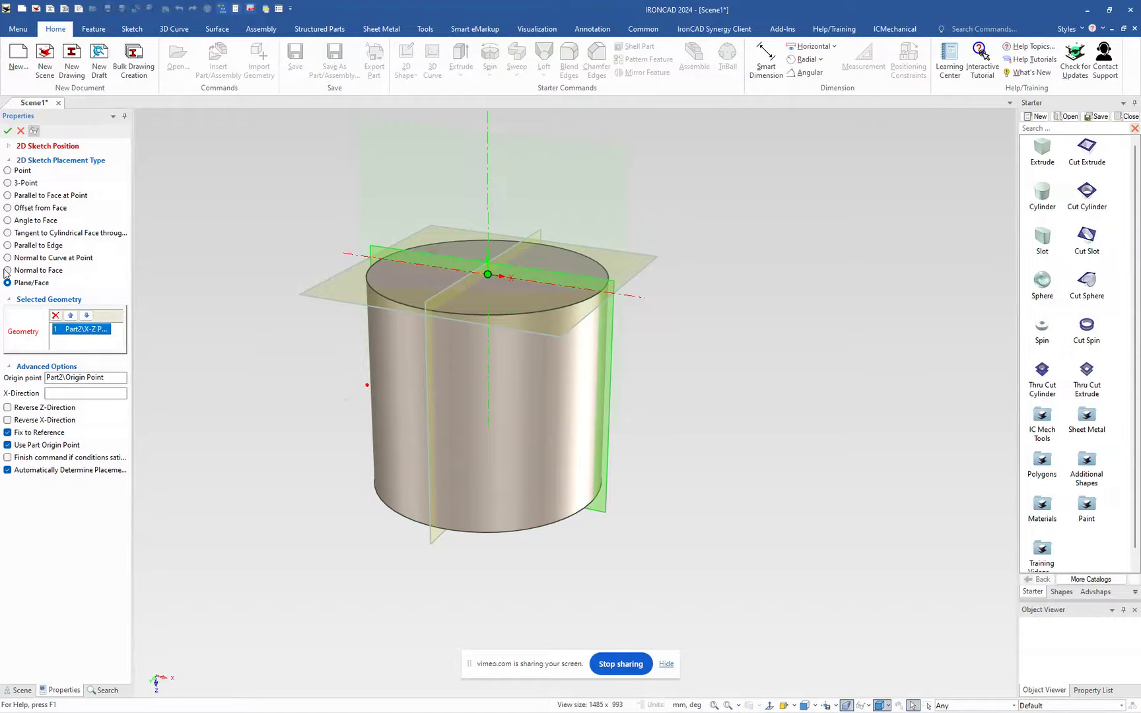
{"action": "left_click", "coordinate": [8, 131]}
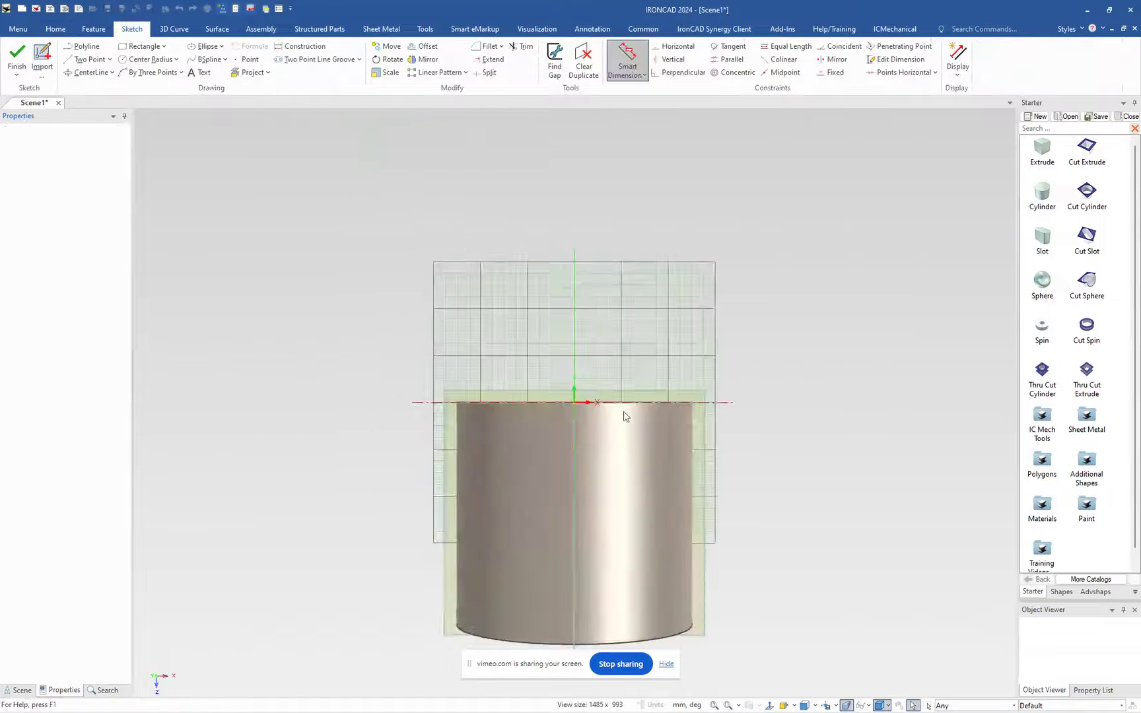
{"action": "scroll", "coordinate": [675, 516], "scroll_direction": "up", "scroll_amount": 2}
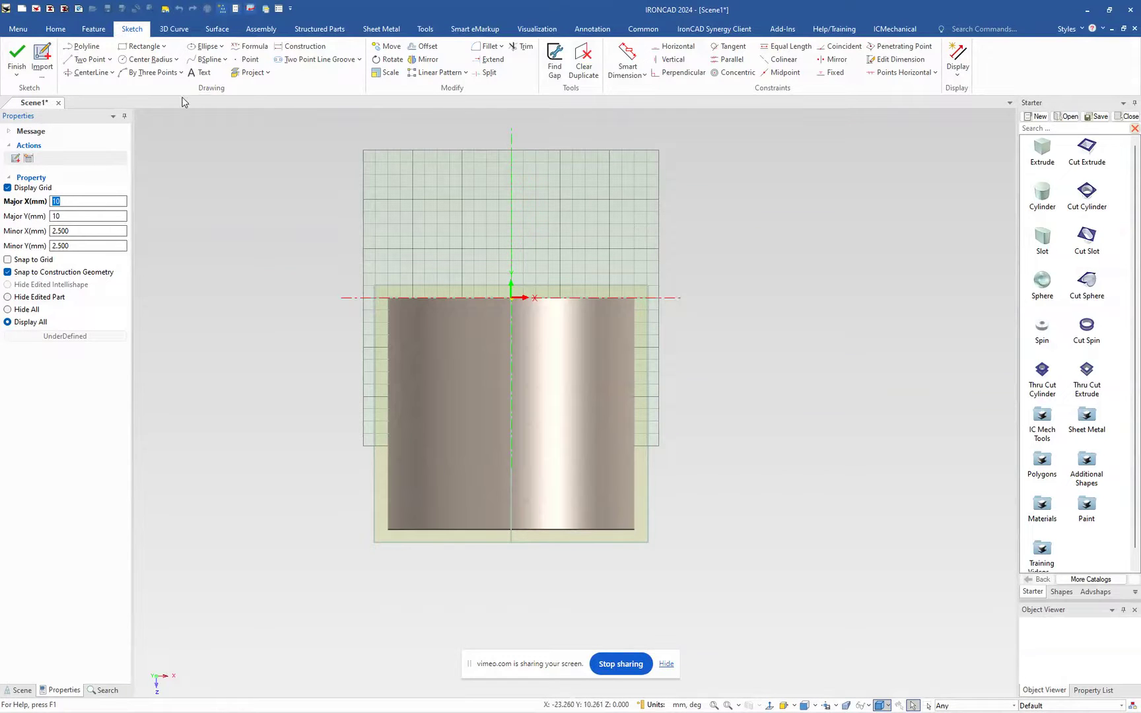
{"action": "left_click", "coordinate": [165, 75]}
{"action": "left_click", "coordinate": [165, 73]}
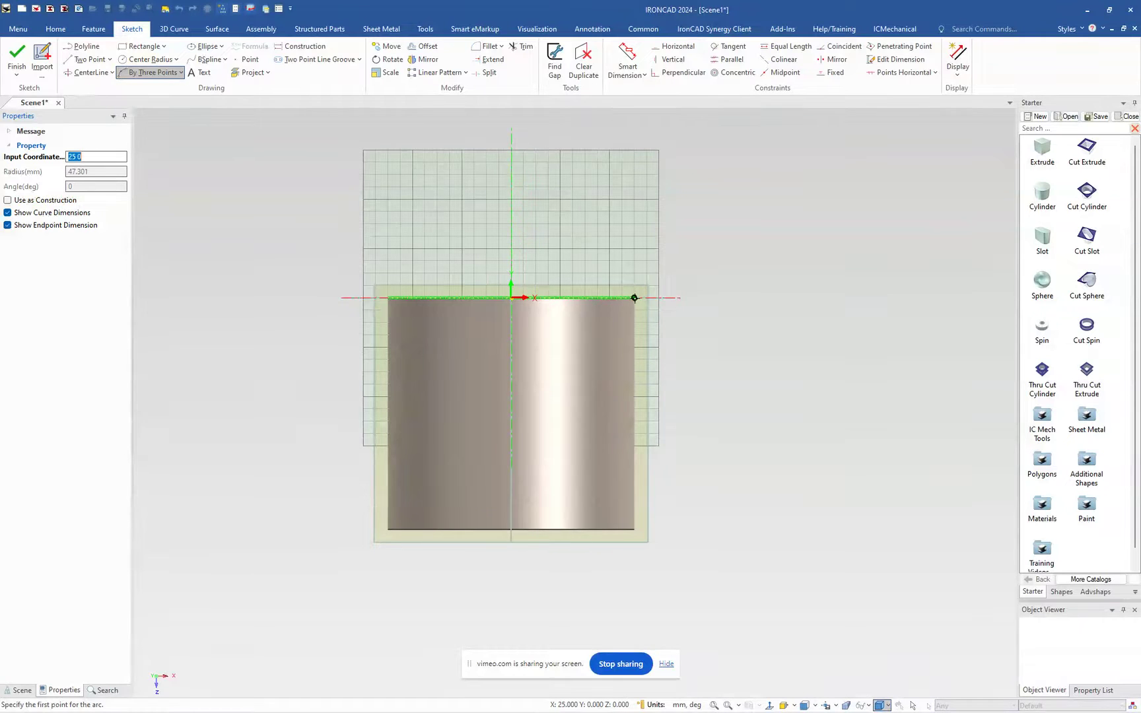
- Draw a three-point arc from the cylinder's top-right to bottom-right corner, bulging outward
{"action": "left_click", "coordinate": [635, 298]}
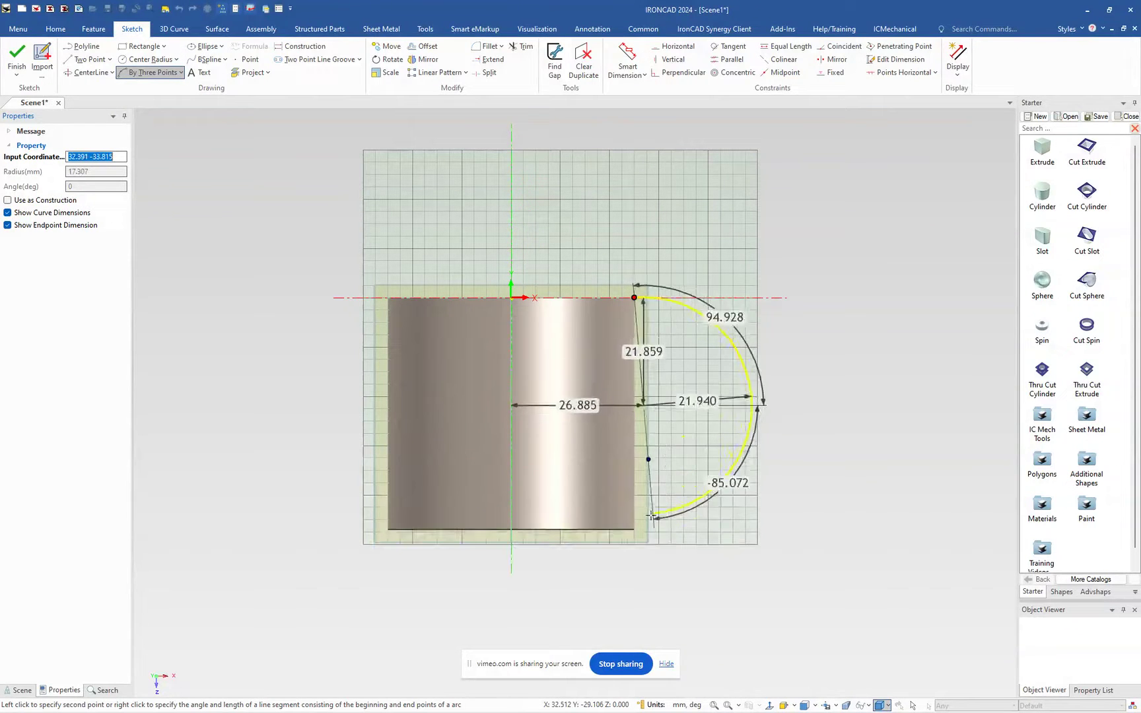
{"action": "left_click", "coordinate": [633, 529]}
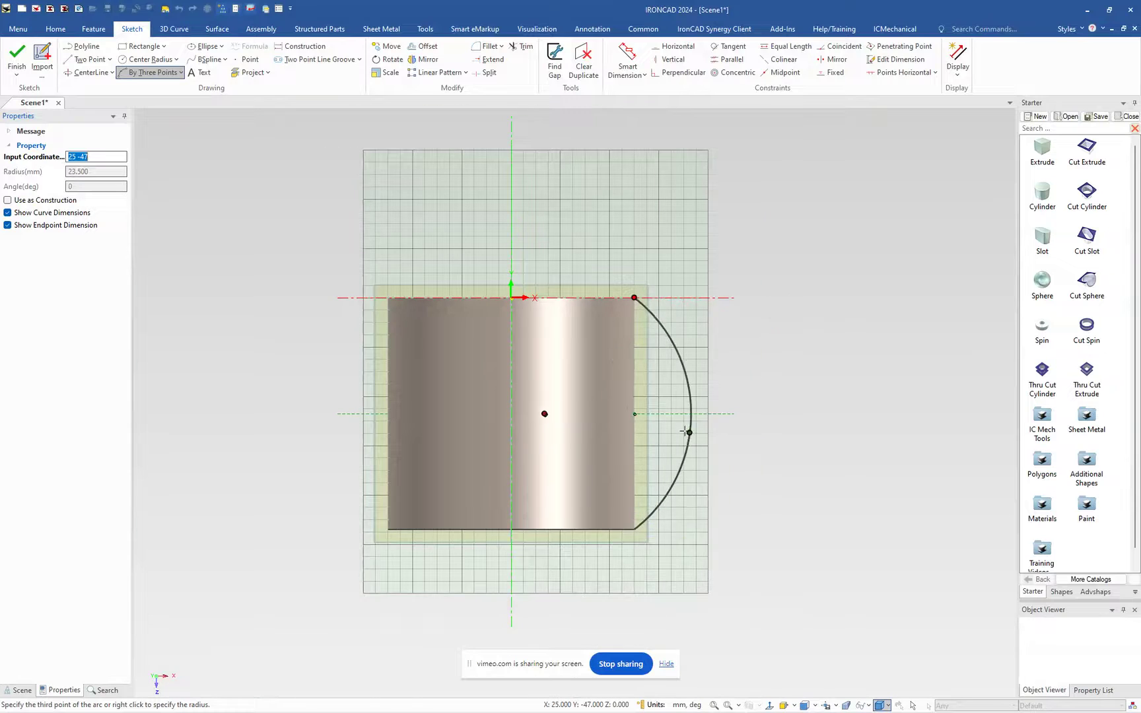
{"action": "left_click", "coordinate": [678, 414]}
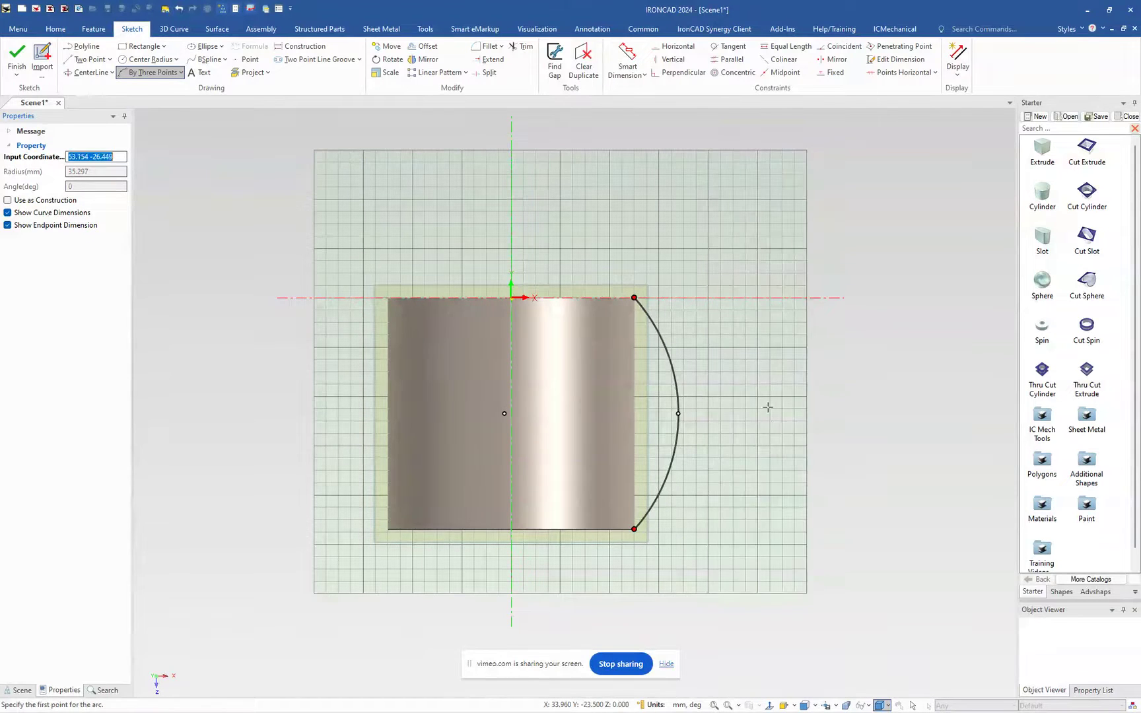
{"action": "key", "text": "Escape"}
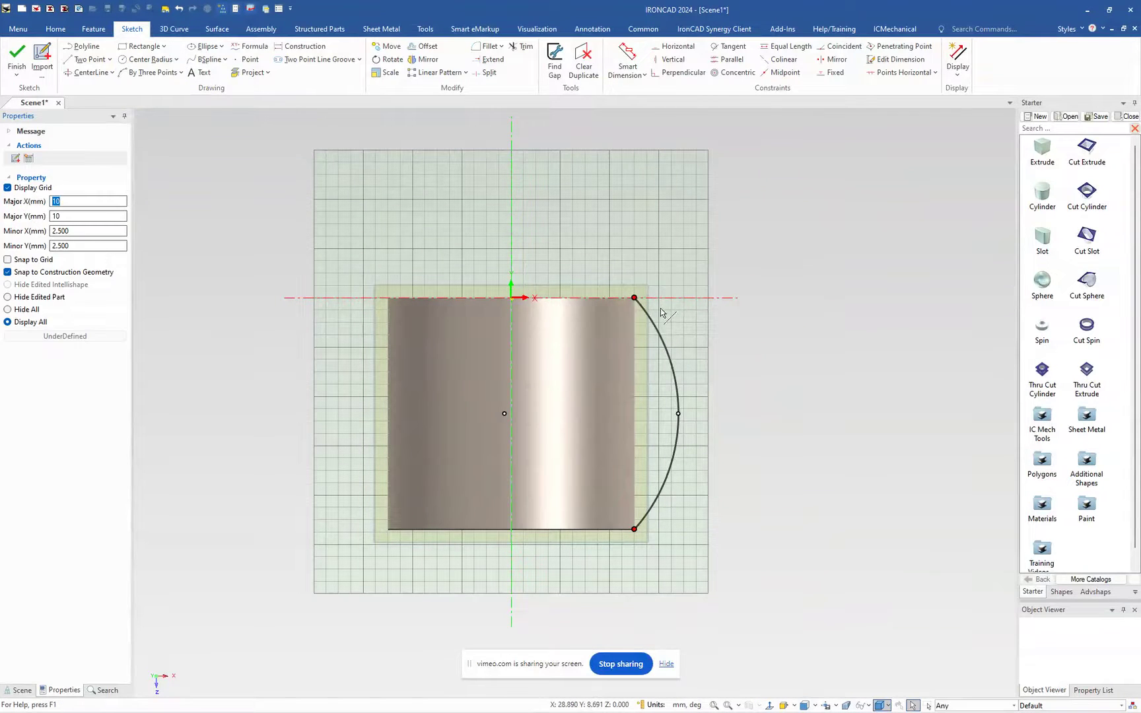
- Change the arc centre's vertical dimension from 23.500 to 27 mm
{"action": "left_click", "coordinate": [646, 306]}
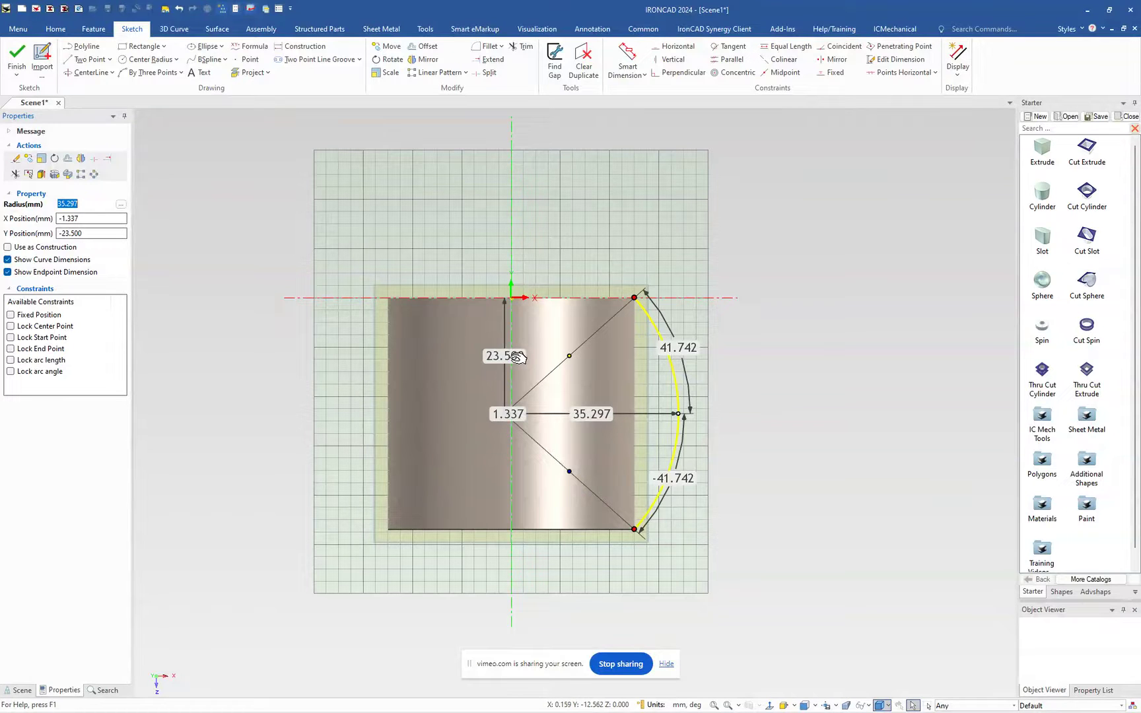
{"action": "left_click", "coordinate": [956, 77]}
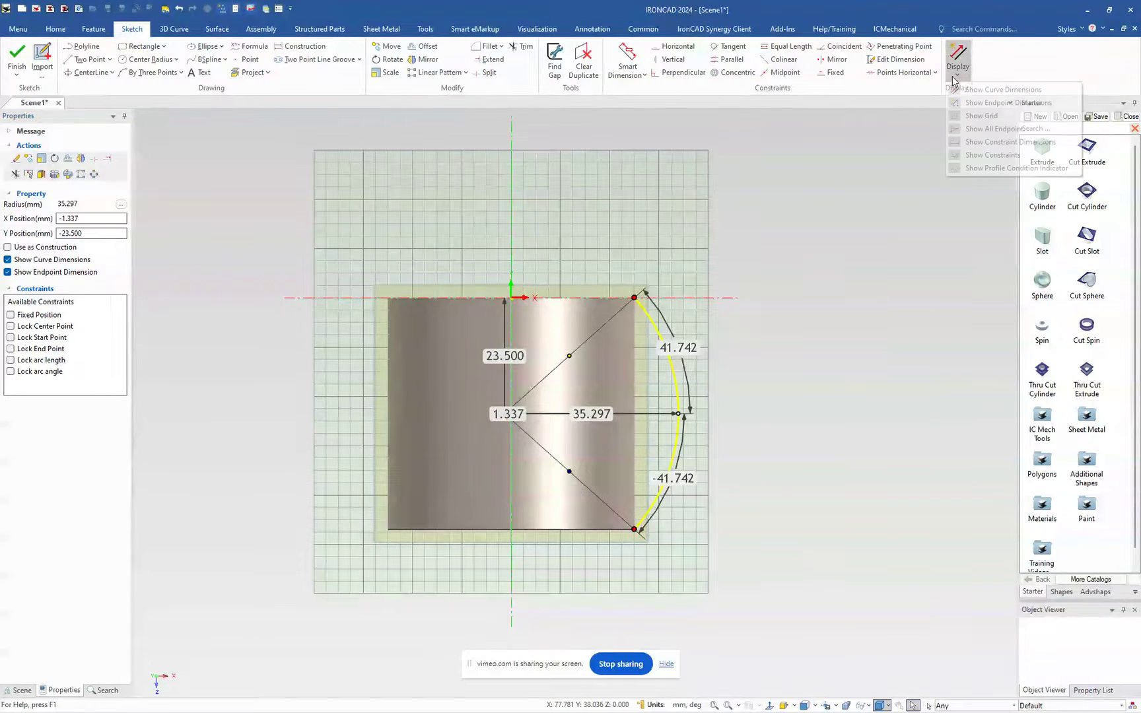
{"action": "double_click", "coordinate": [500, 357]}
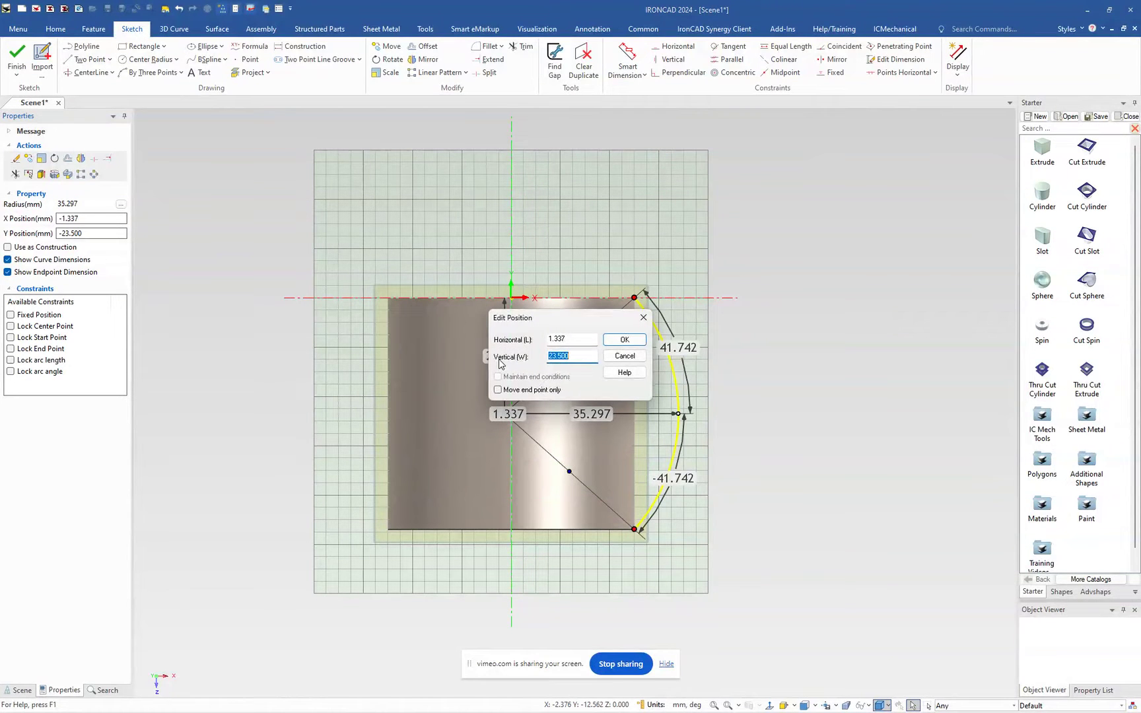
{"action": "type", "text": "27"}
{"action": "key", "text": "Return"}
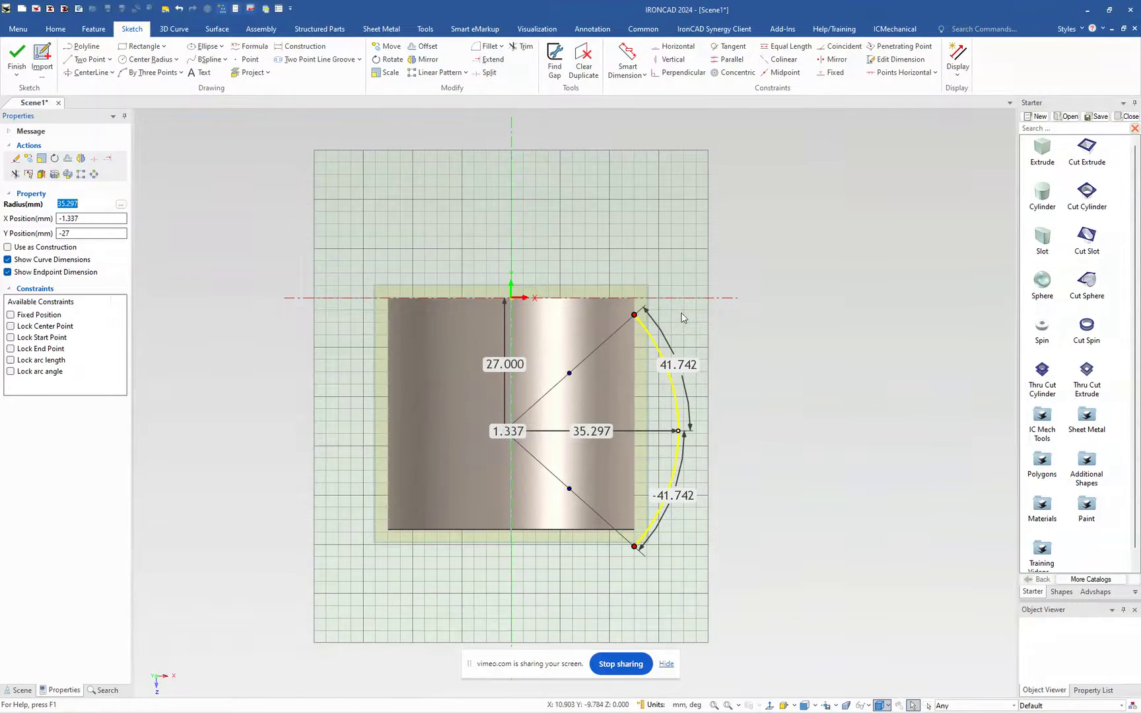
{"action": "left_click", "coordinate": [683, 311]}
{"action": "left_click", "coordinate": [627, 58]}
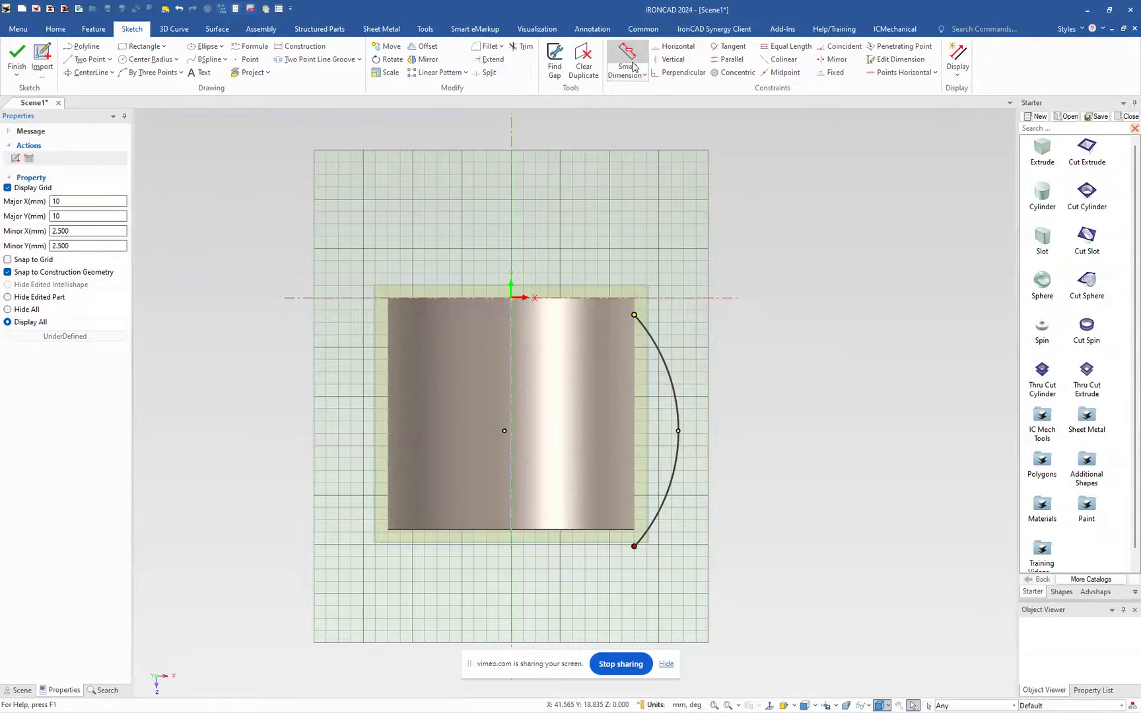
- Dimension the arc's top endpoint 4 mm below the top and its height at 37 mm
{"action": "left_click", "coordinate": [635, 317]}
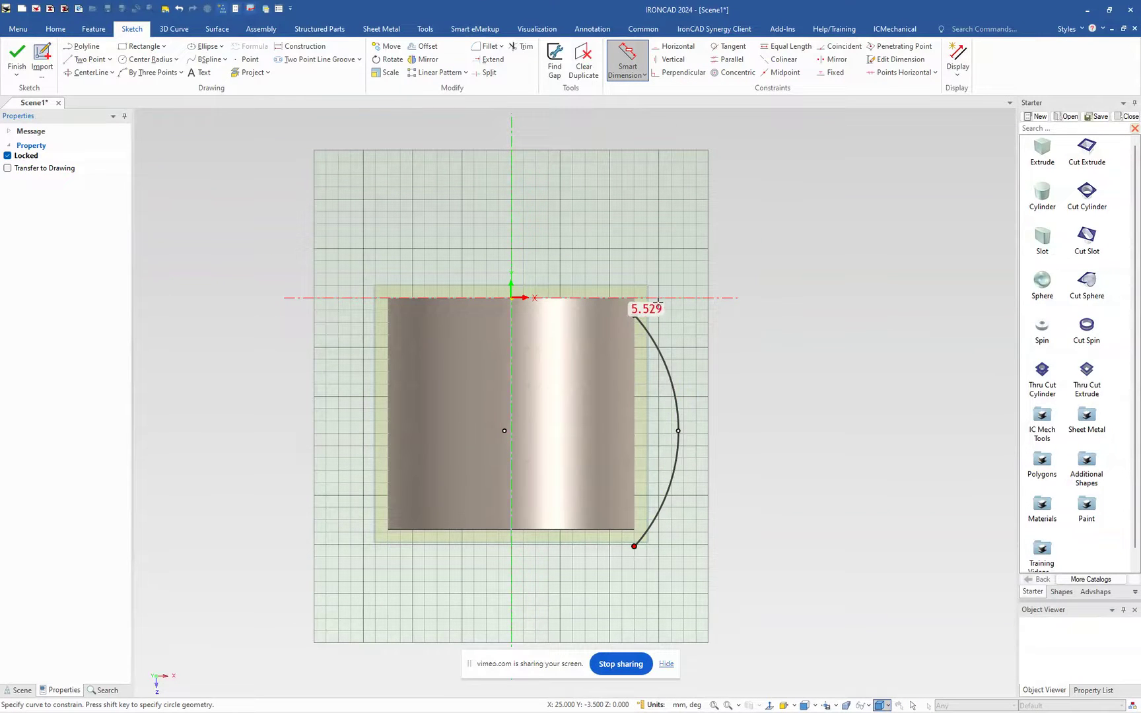
{"action": "left_click", "coordinate": [707, 300]}
{"action": "type", "text": "4"}
{"action": "left_click", "coordinate": [735, 332]}
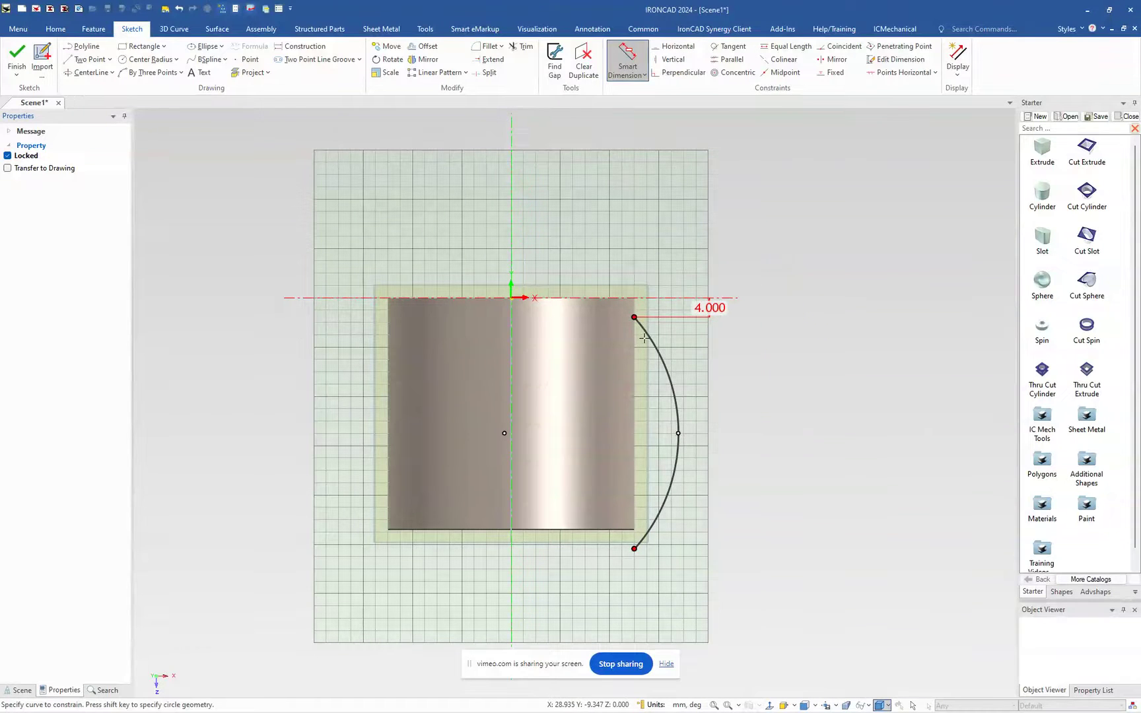
{"action": "left_click", "coordinate": [633, 548]}
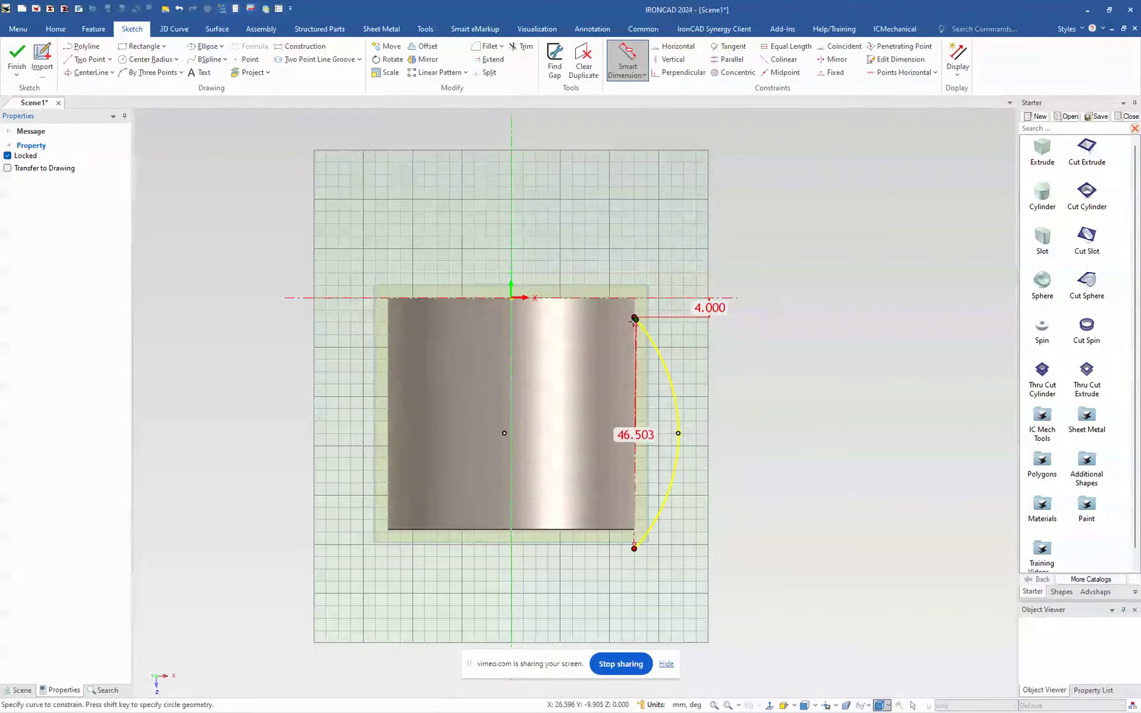
{"action": "left_click", "coordinate": [634, 318]}
{"action": "left_click", "coordinate": [784, 433]}
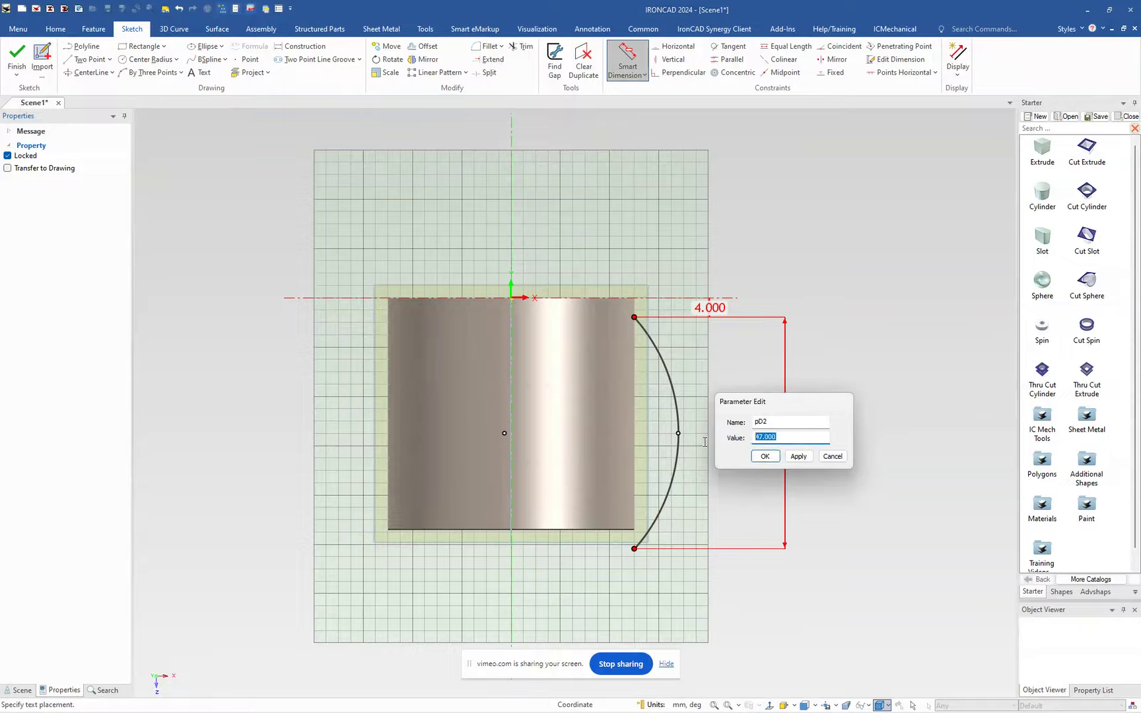
{"action": "type", "text": "37"}
{"action": "key", "text": "Return"}
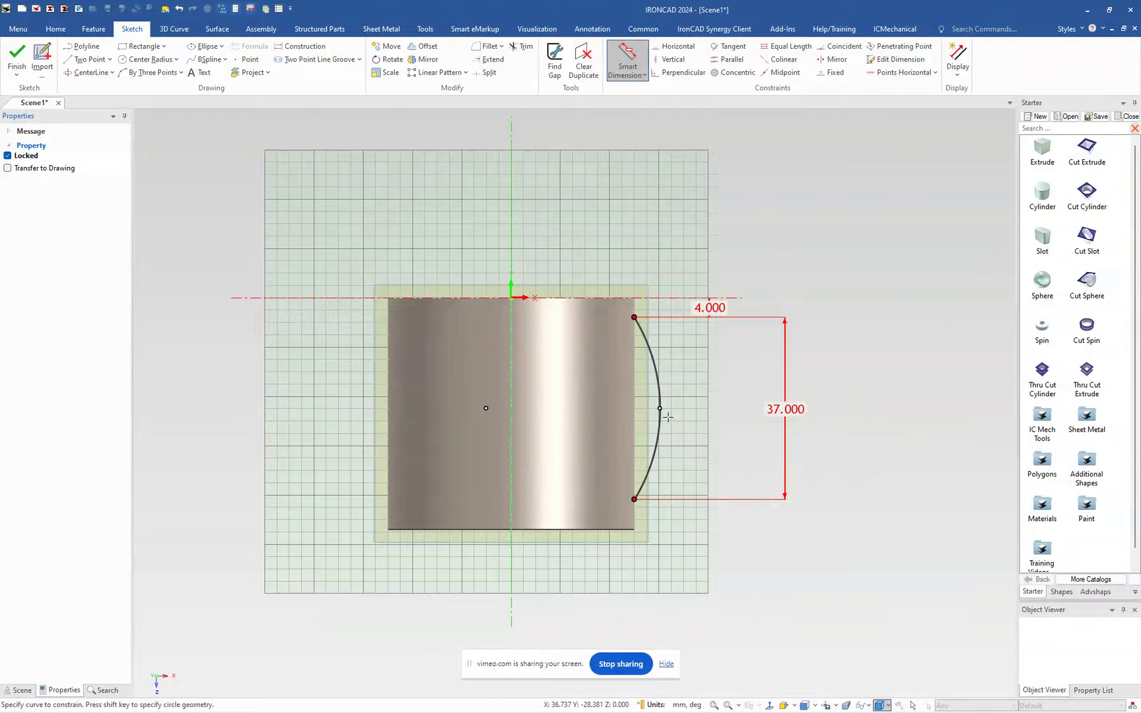
- Set the arc midpoint 34 mm from the axis and finish the sketch
{"action": "left_click", "coordinate": [659, 408]}
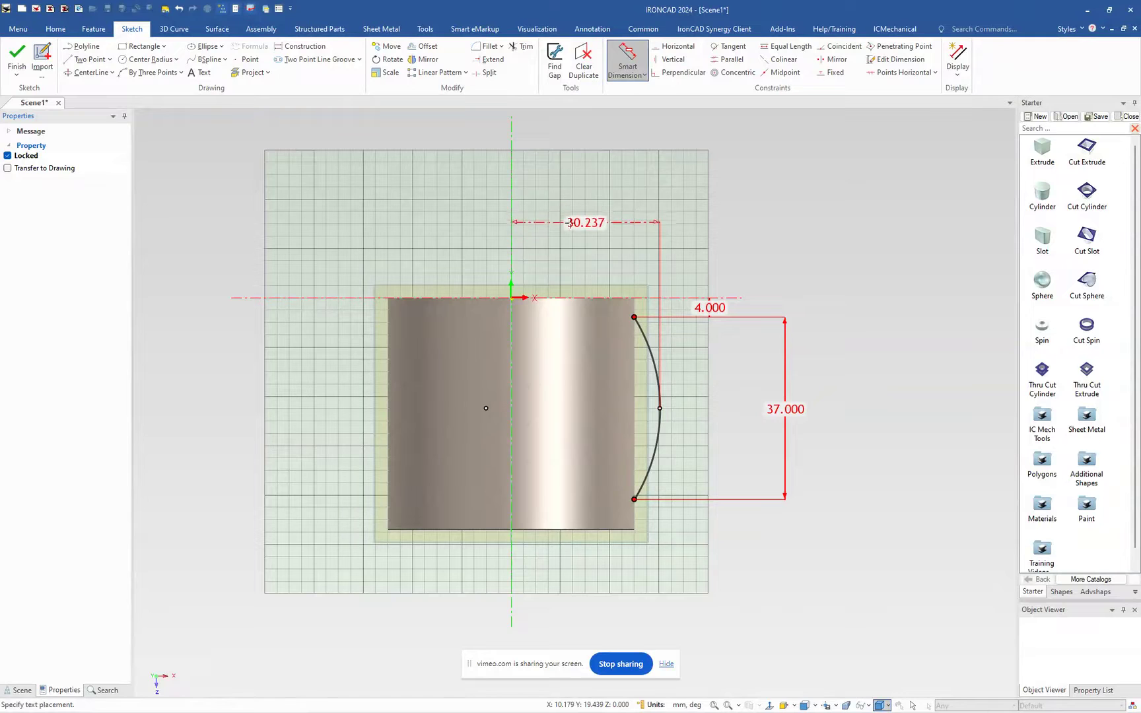
{"action": "left_click", "coordinate": [587, 226]}
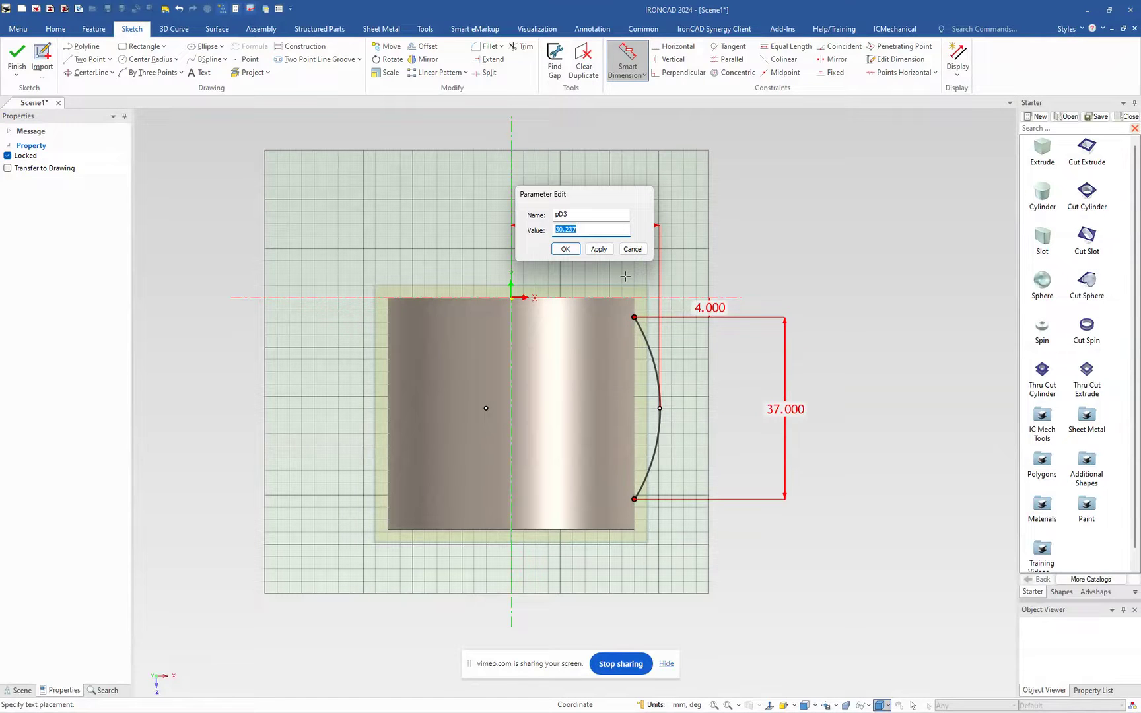
{"action": "type", "text": "34"}
{"action": "key", "text": "Return"}
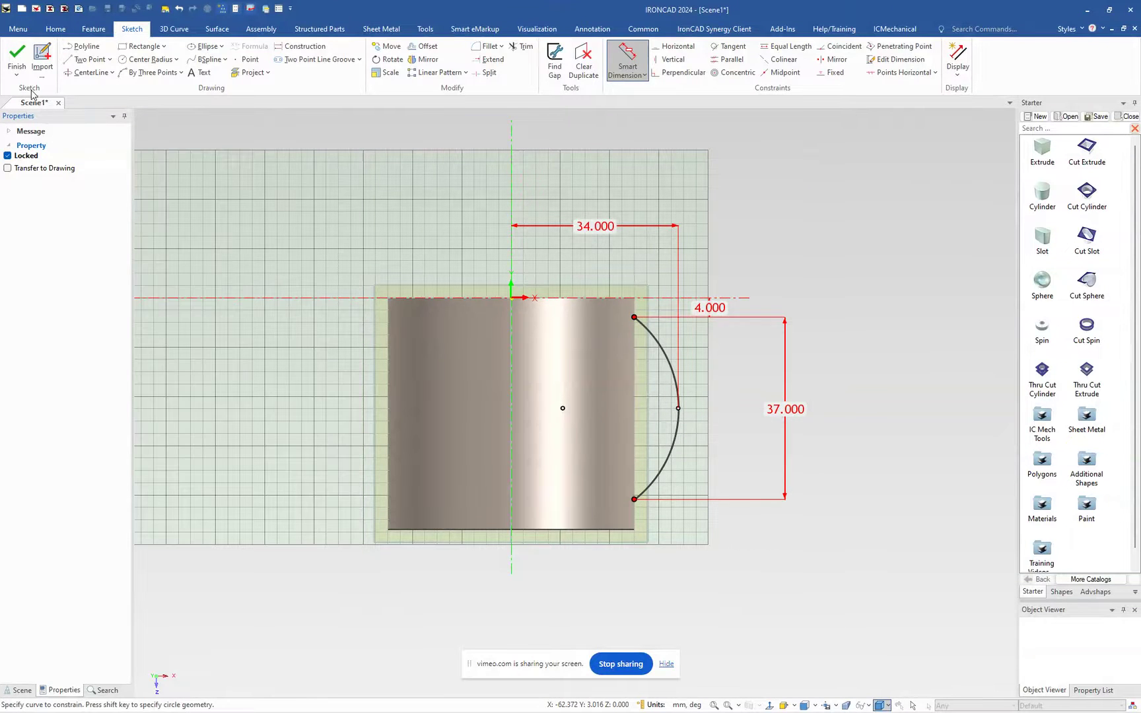
{"action": "left_click", "coordinate": [16, 58]}
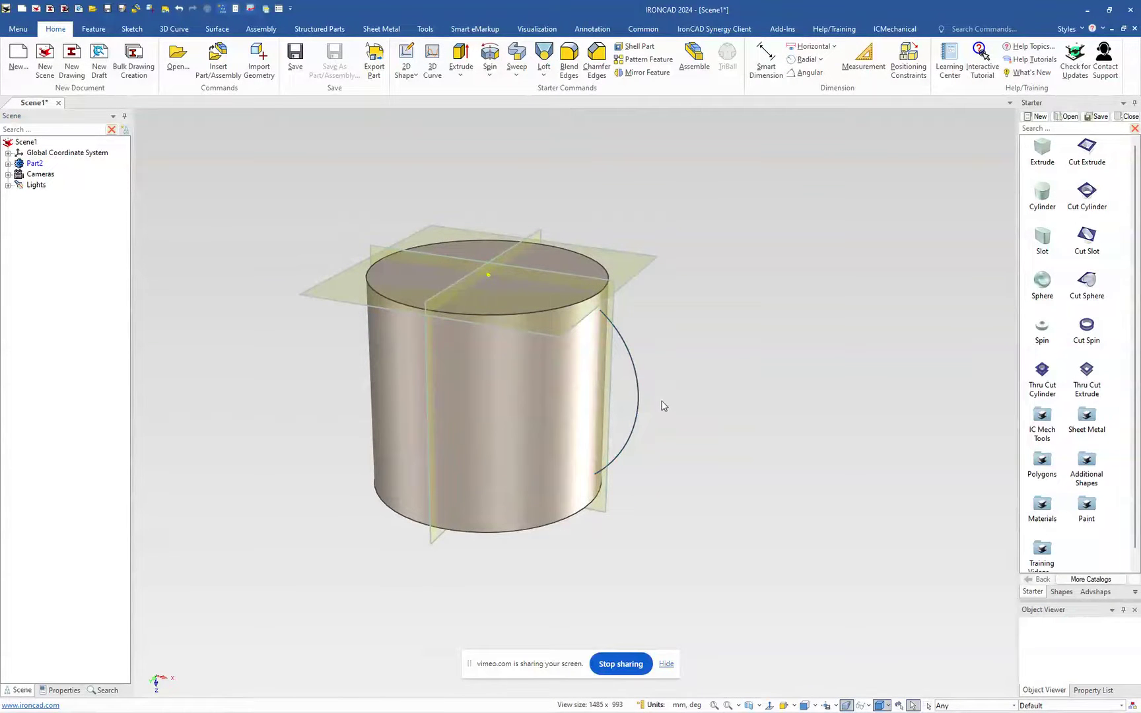
- Begin a Sweep with its section sketch on a Normal to Curve at Point plane at the arc's top end
{"action": "left_click", "coordinate": [516, 73]}
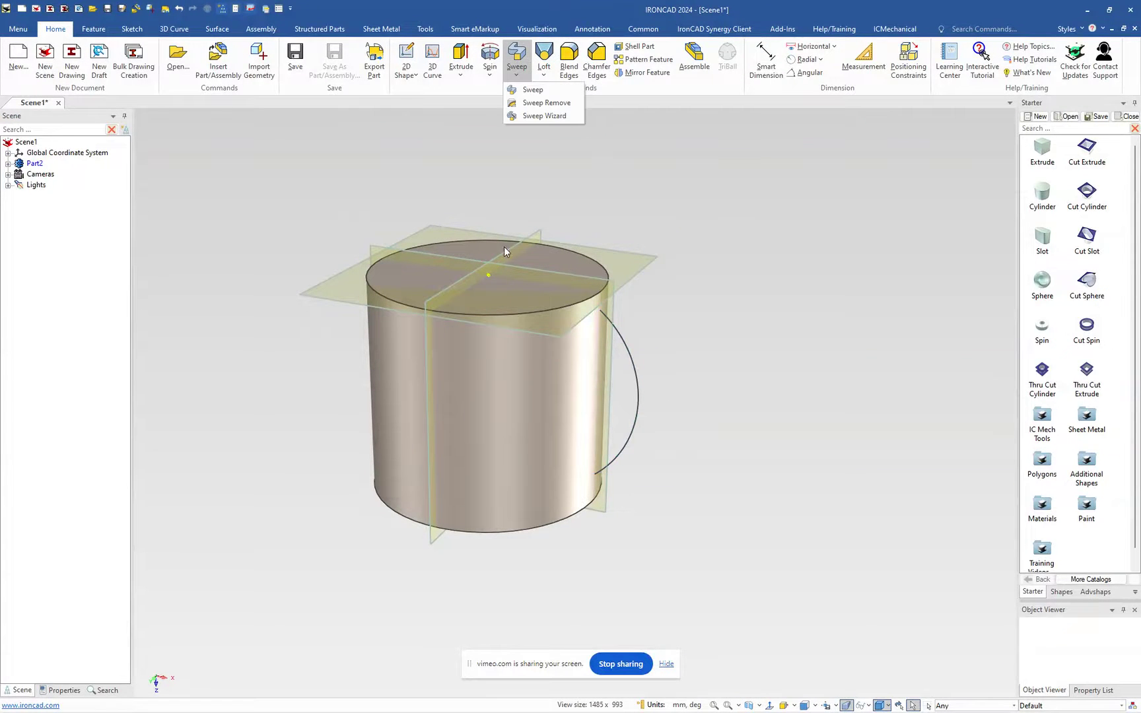
{"action": "left_click", "coordinate": [529, 89]}
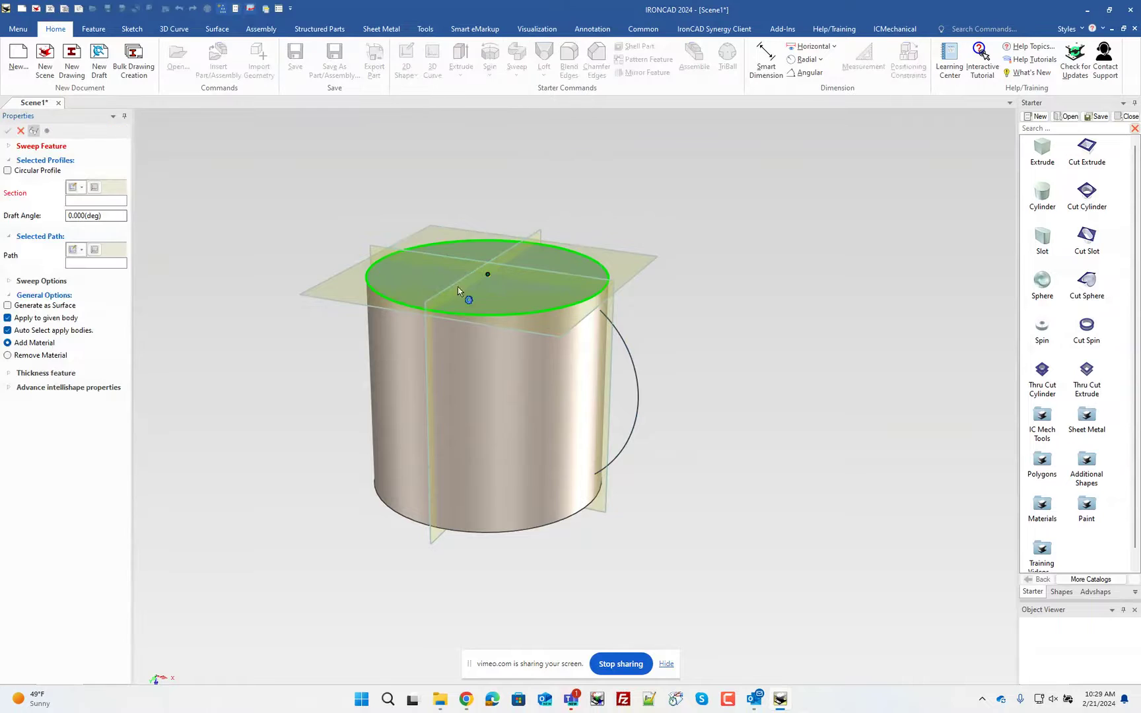
{"action": "left_click", "coordinate": [75, 189]}
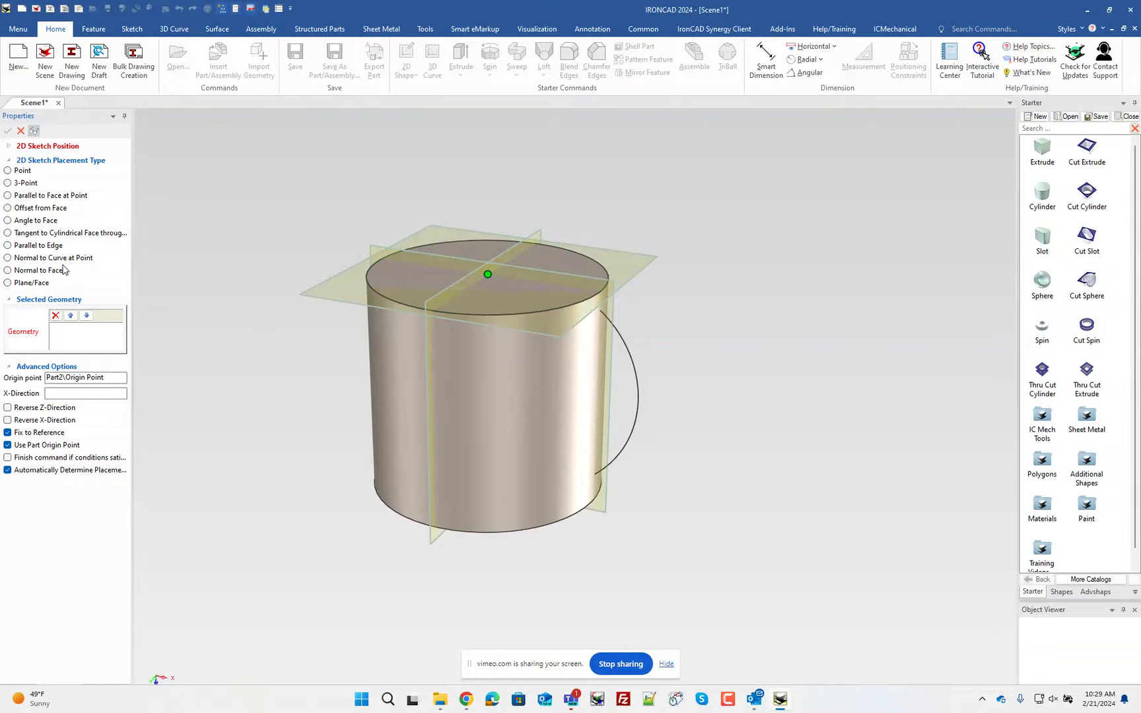
{"action": "left_click", "coordinate": [58, 261]}
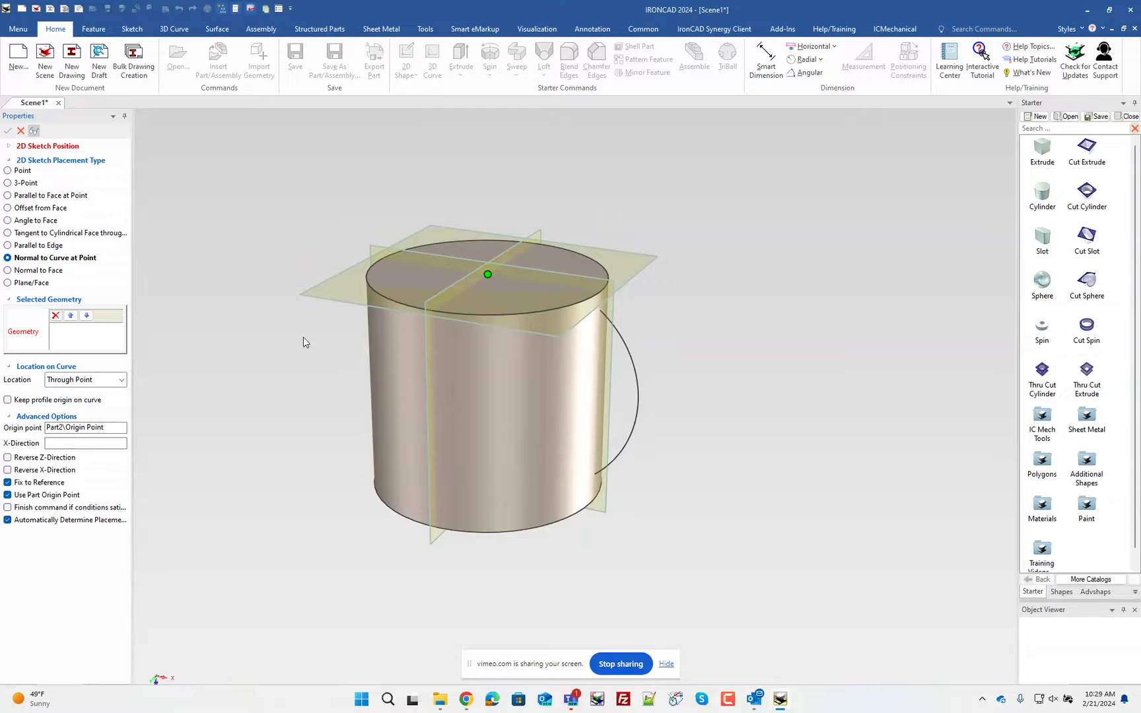
{"action": "left_click", "coordinate": [627, 357]}
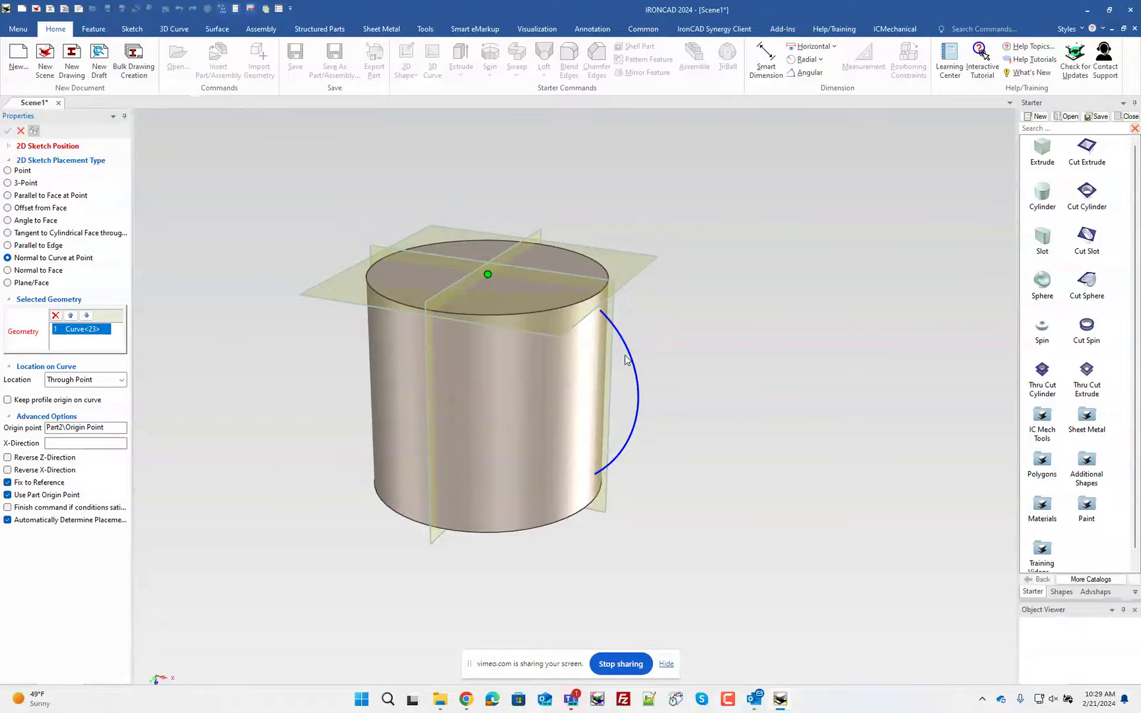
{"action": "left_click", "coordinate": [600, 311]}
{"action": "left_click", "coordinate": [600, 311]}
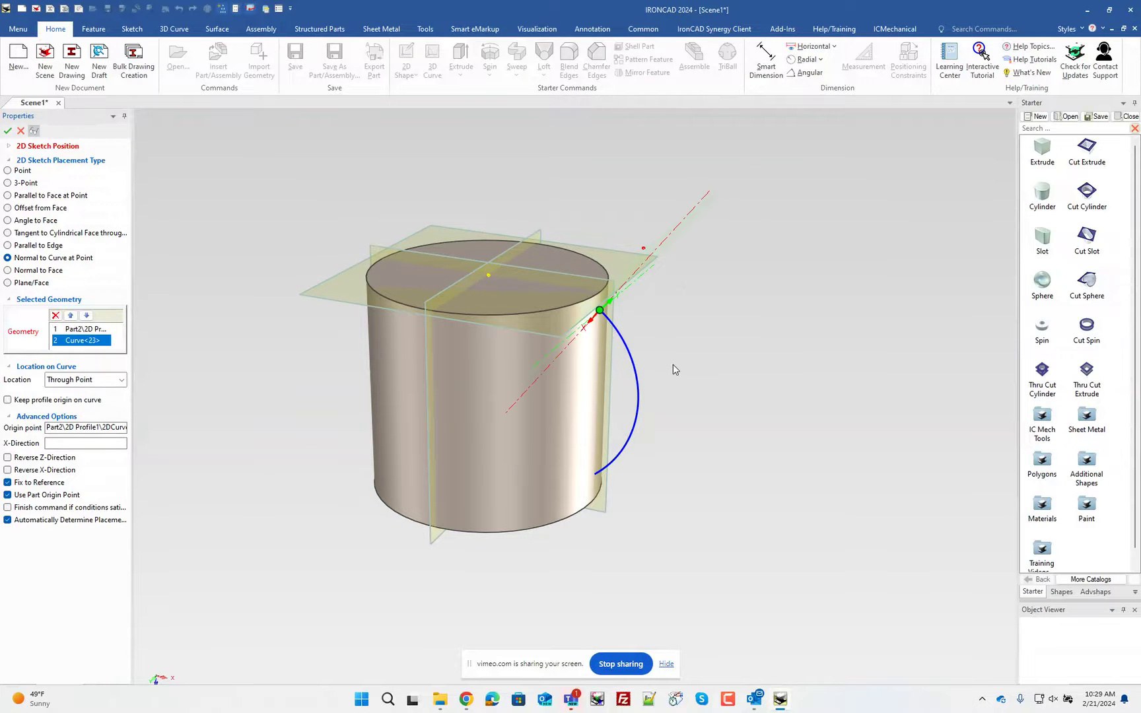
{"action": "left_click", "coordinate": [8, 131]}
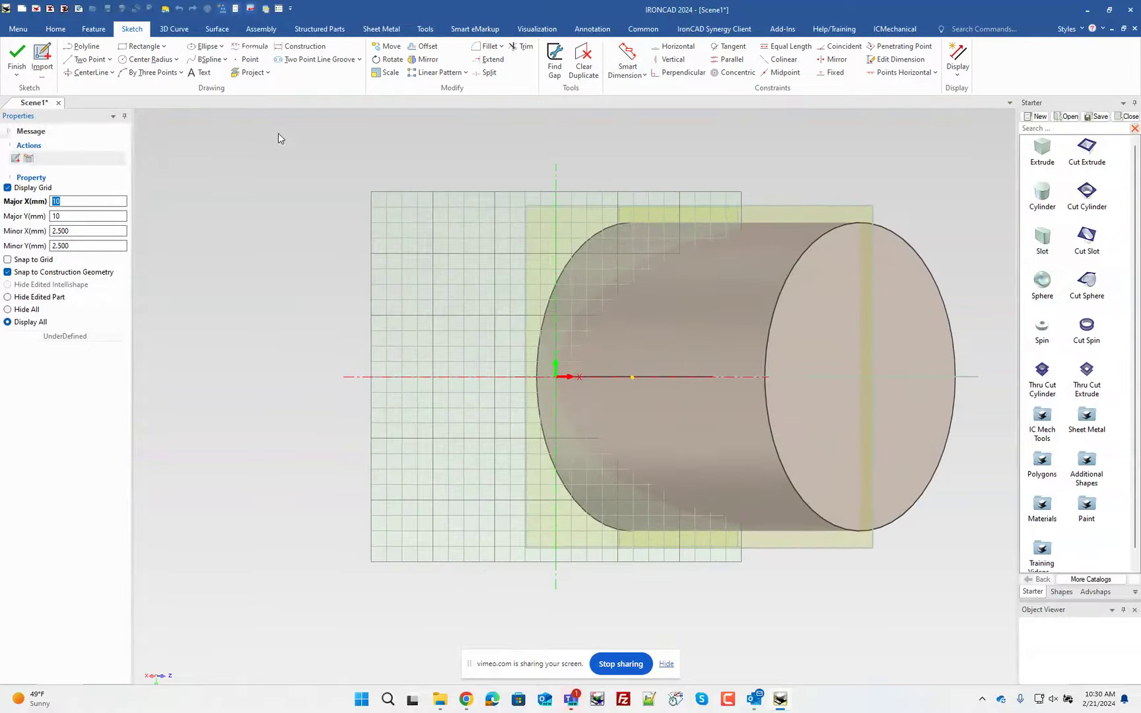
- Draw an ellipse centred on the sketch origin with major radius 6 mm and minor radius 3 mm
{"action": "left_click", "coordinate": [204, 46]}
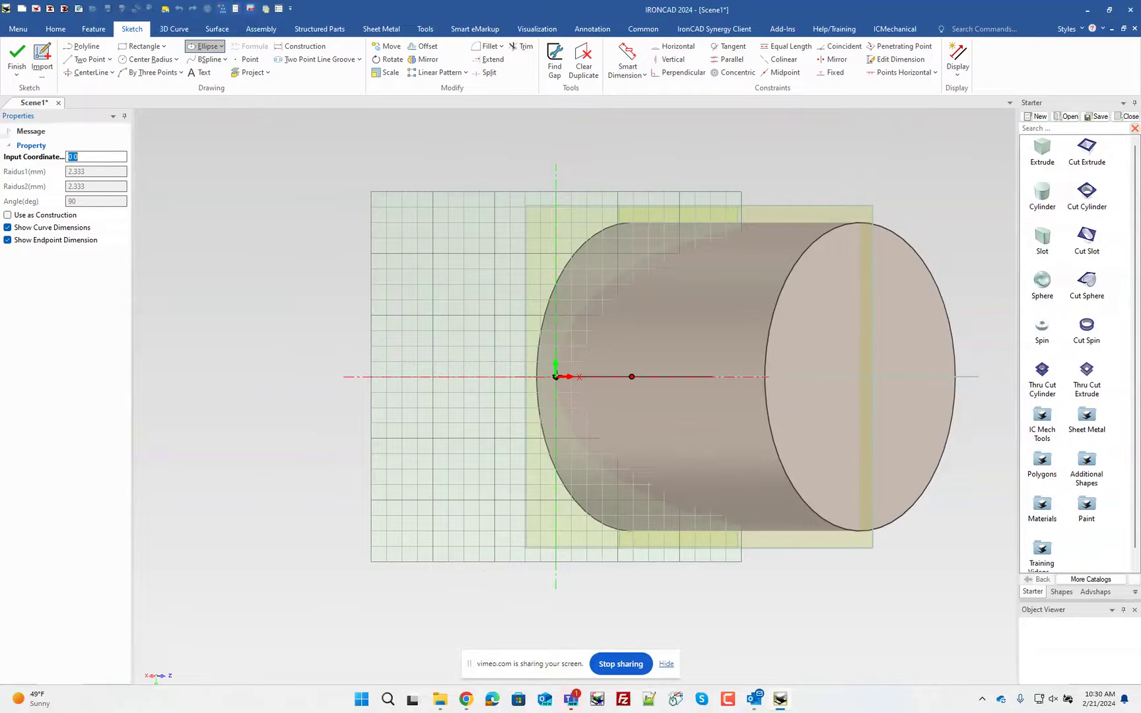
{"action": "left_click", "coordinate": [557, 376]}
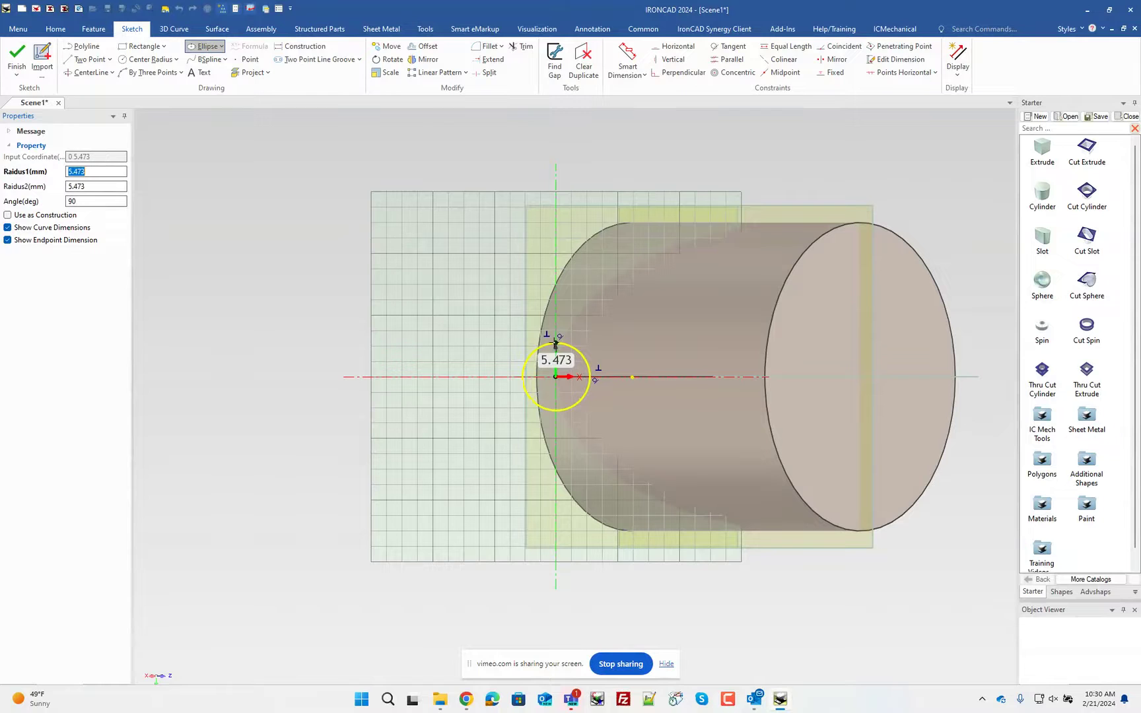
{"action": "right_click", "coordinate": [556, 344]}
{"action": "type", "text": "6"}
{"action": "key", "text": "Return"}
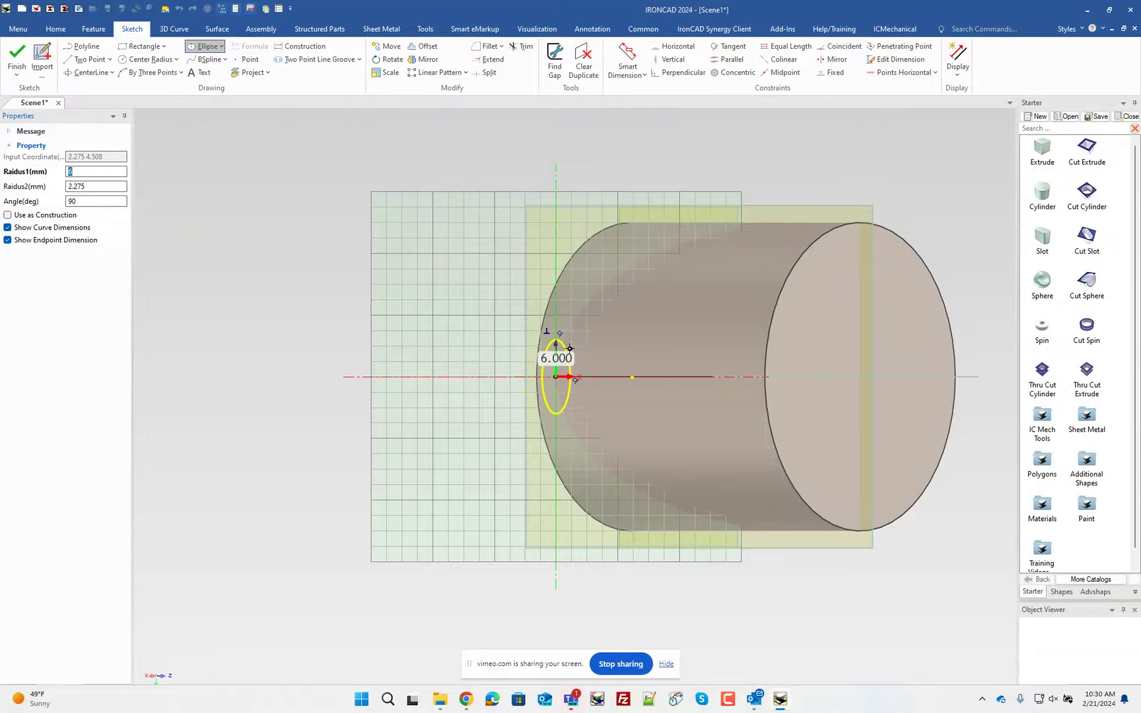
{"action": "right_click", "coordinate": [586, 372]}
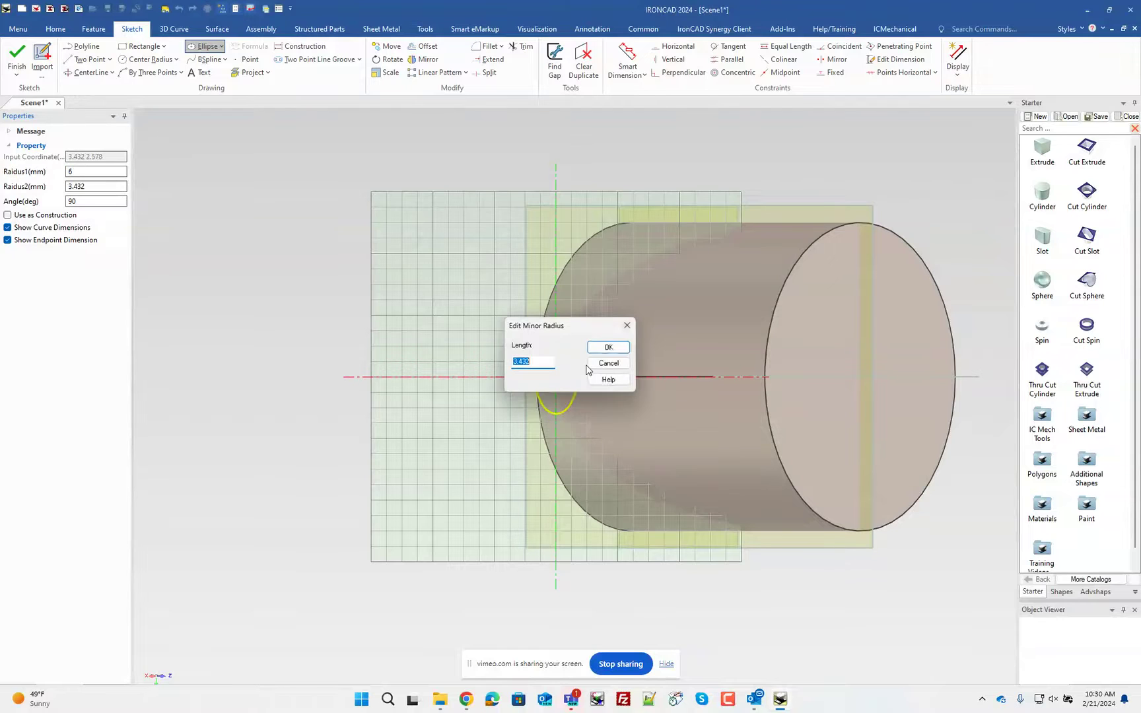
{"action": "type", "text": "3"}
{"action": "key", "text": "Return"}
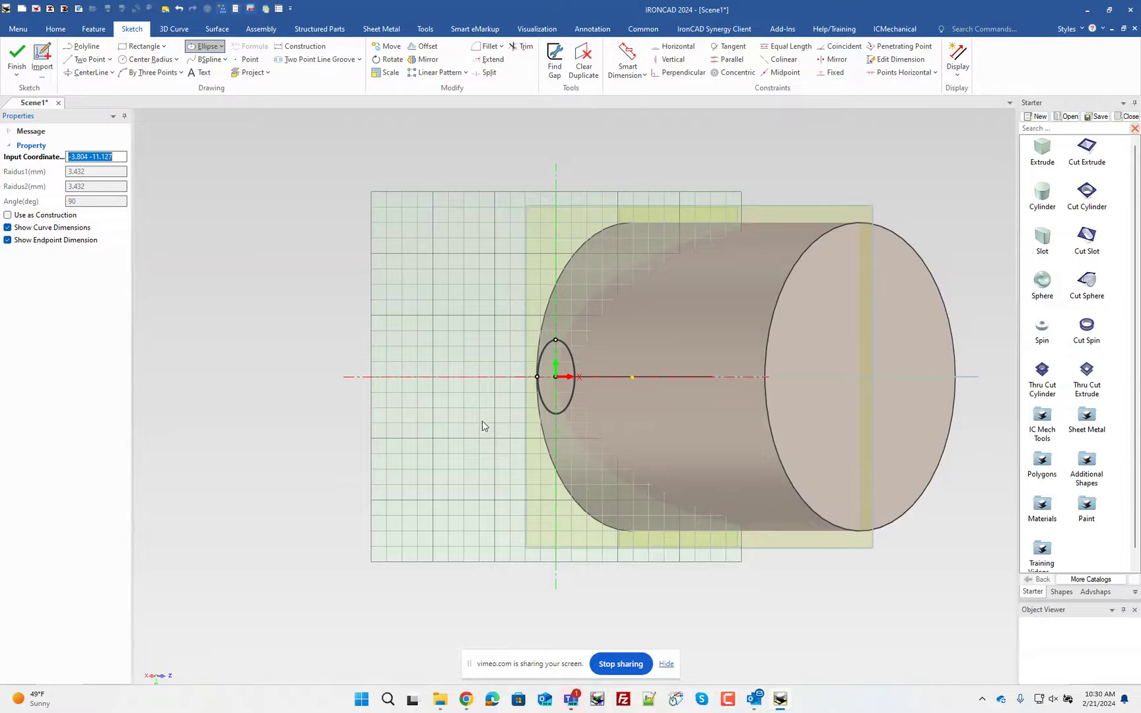
{"action": "key", "text": "Escape"}
{"action": "scroll", "coordinate": [502, 368], "scroll_direction": "up", "scroll_amount": 2}
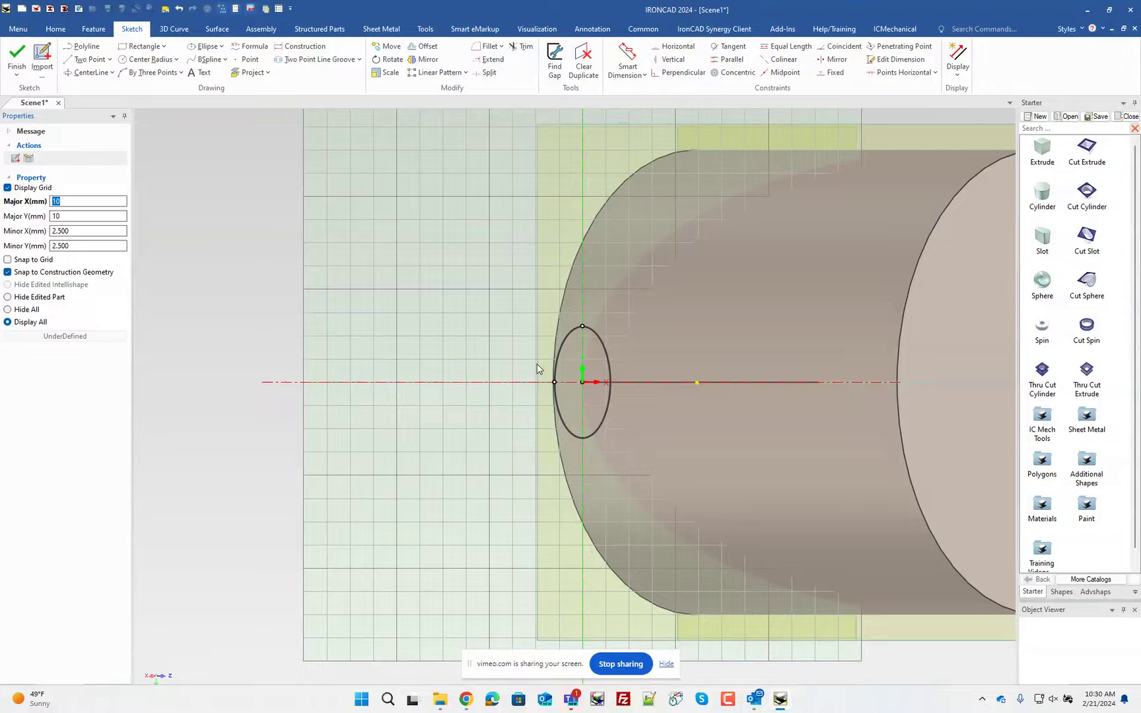
- Move the ellipse 3 mm to the right in the section sketch
{"action": "left_click", "coordinate": [386, 46]}
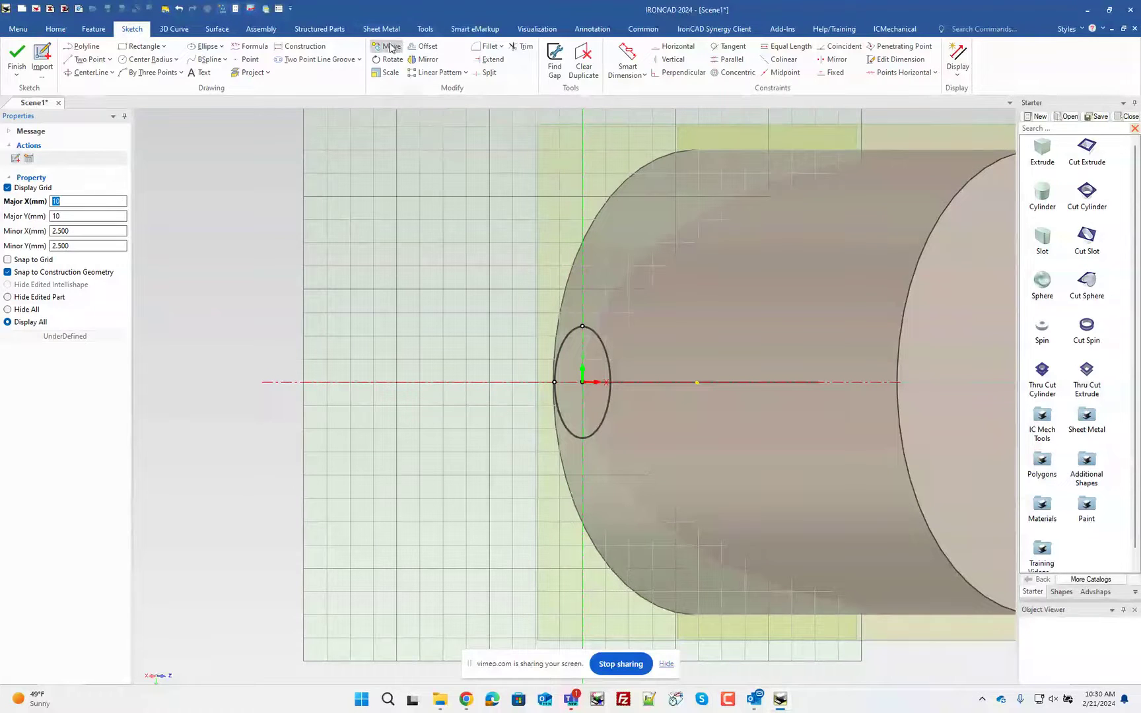
{"action": "left_click", "coordinate": [559, 351]}
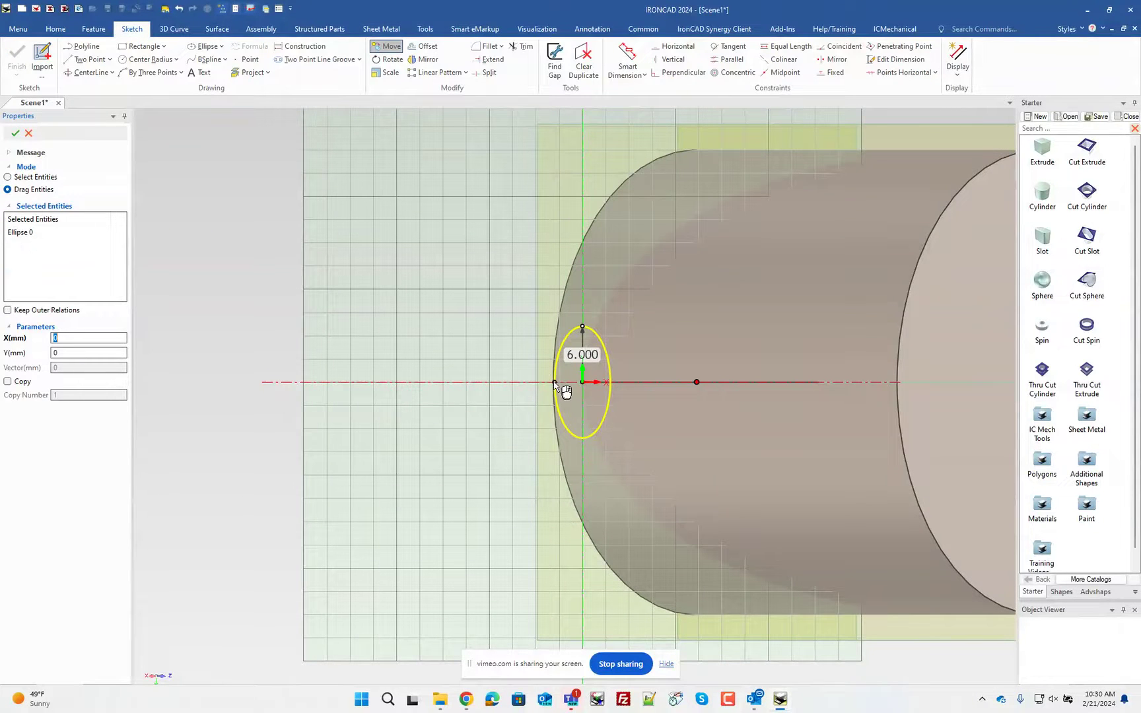
{"action": "left_click_drag", "start_coordinate": [554, 383], "coordinate": [582, 385]}
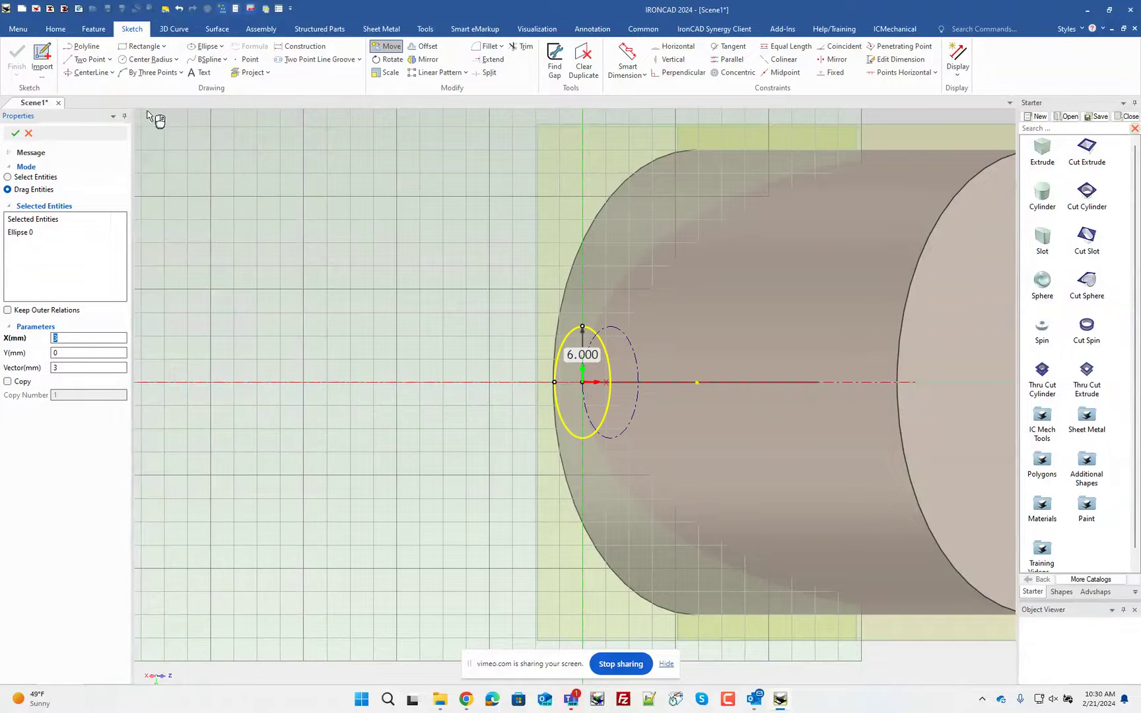
{"action": "left_click", "coordinate": [16, 133]}
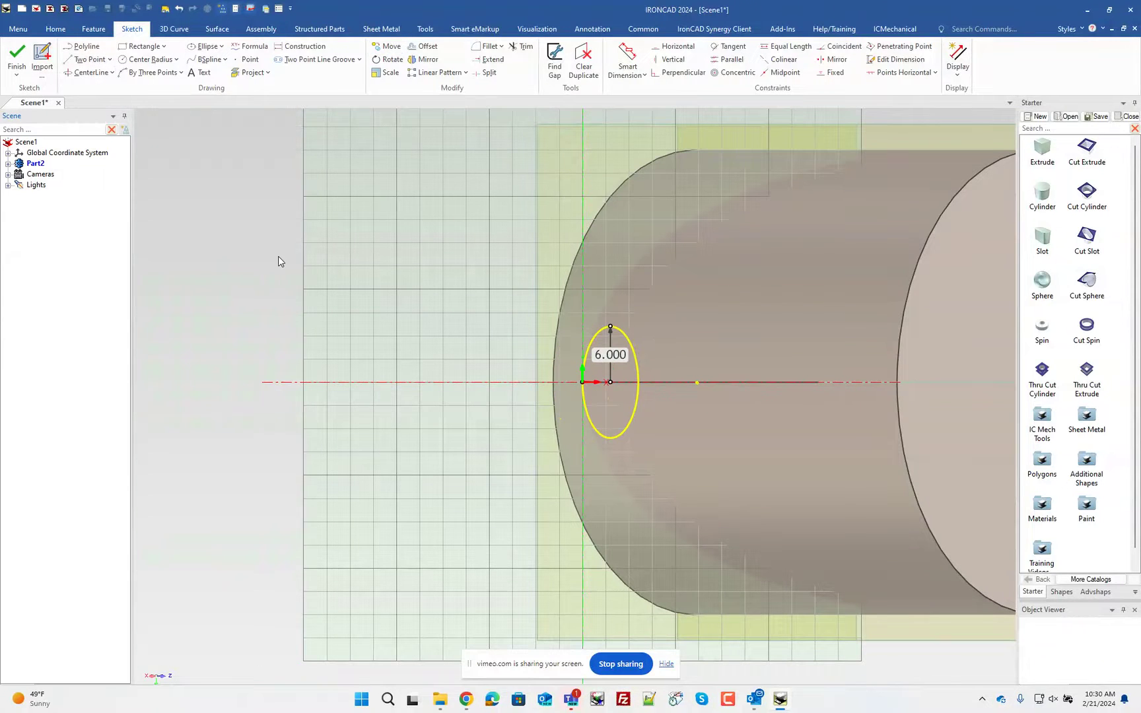
- Finish the section and sweep the ellipse along the arc path to form the handle
{"action": "left_click", "coordinate": [16, 56]}
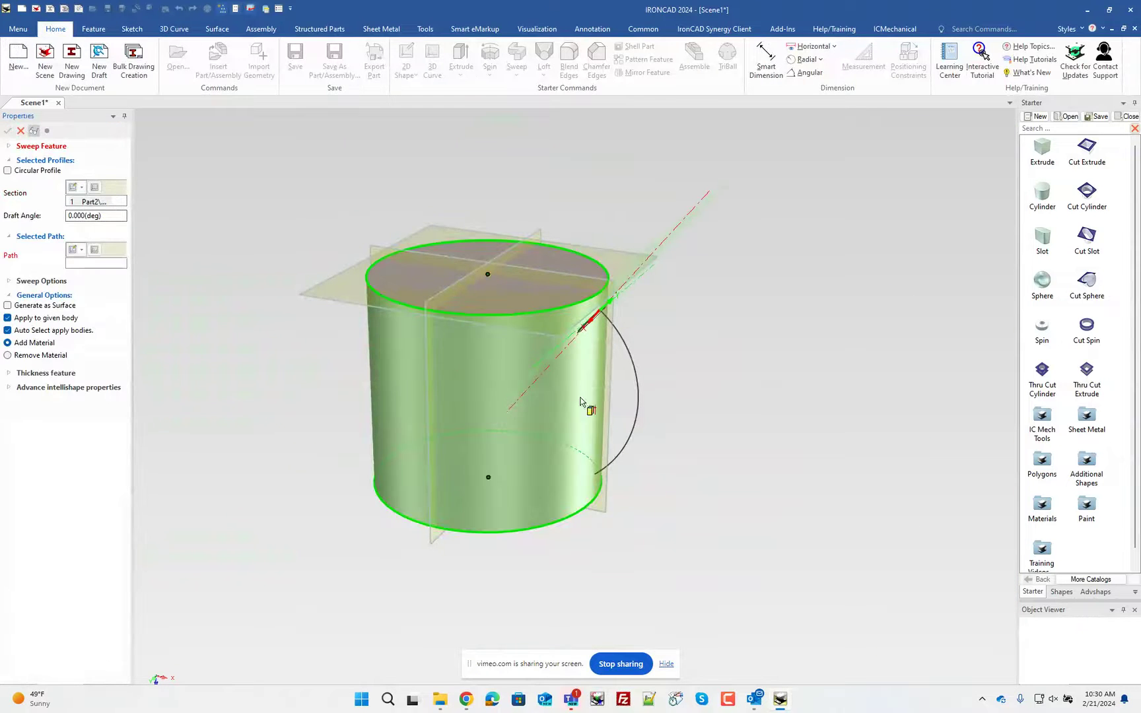
{"action": "left_click", "coordinate": [637, 384]}
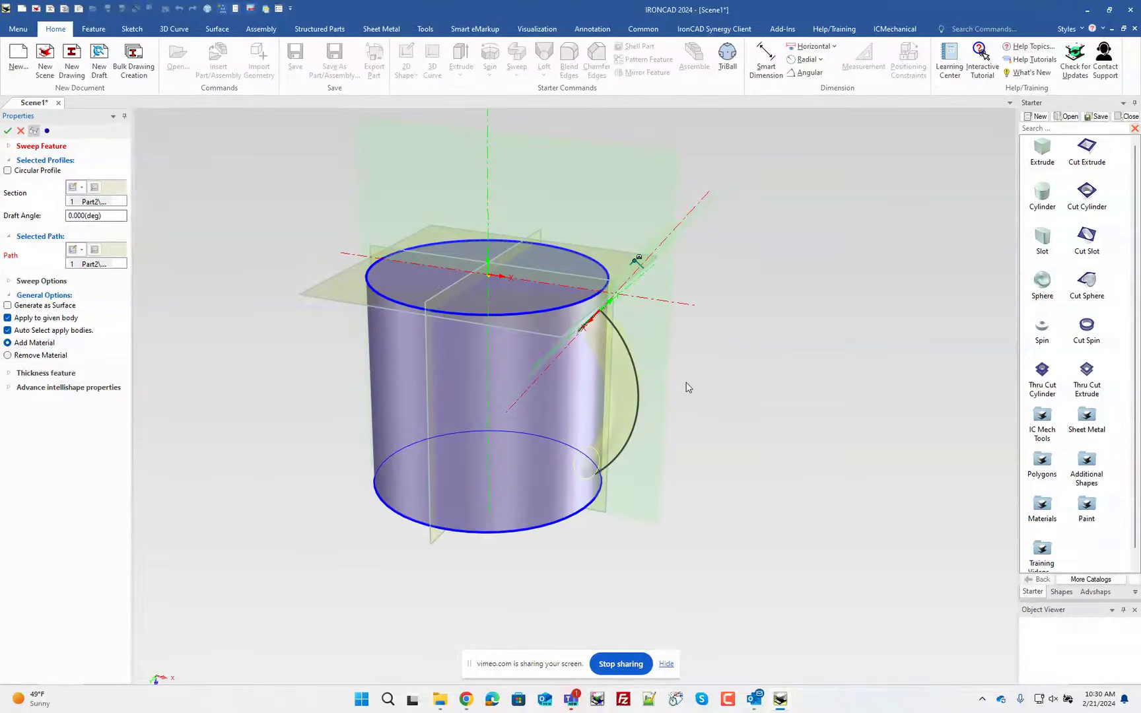
{"action": "left_click", "coordinate": [7, 130]}
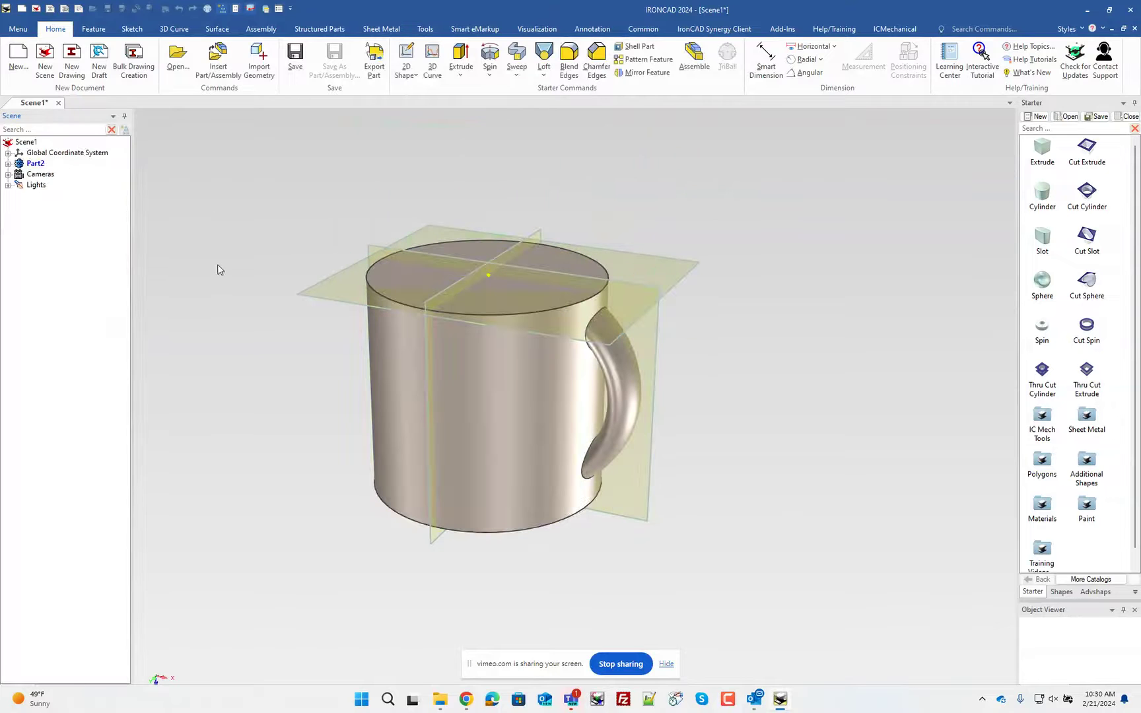
- Drop a Cut Cylinder from the Starter catalog onto the centre of the mug's top face
{"action": "scroll", "coordinate": [669, 466], "scroll_direction": "up", "scroll_amount": 6}
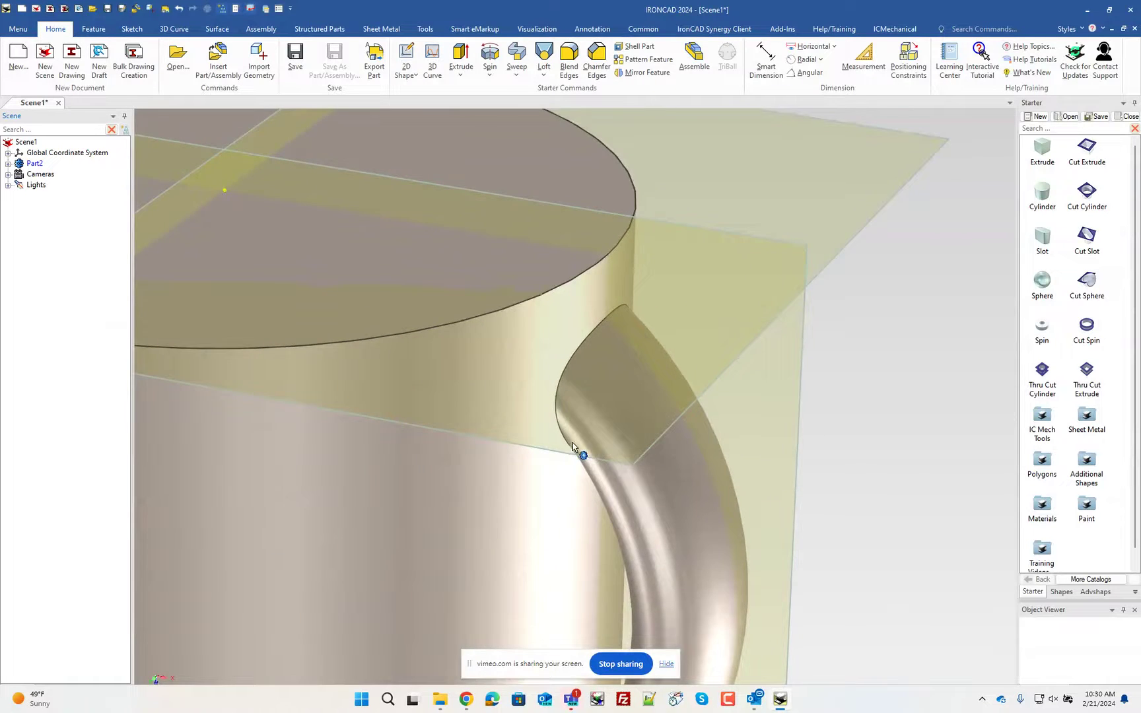
{"action": "scroll", "coordinate": [646, 458], "scroll_direction": "down", "scroll_amount": 8}
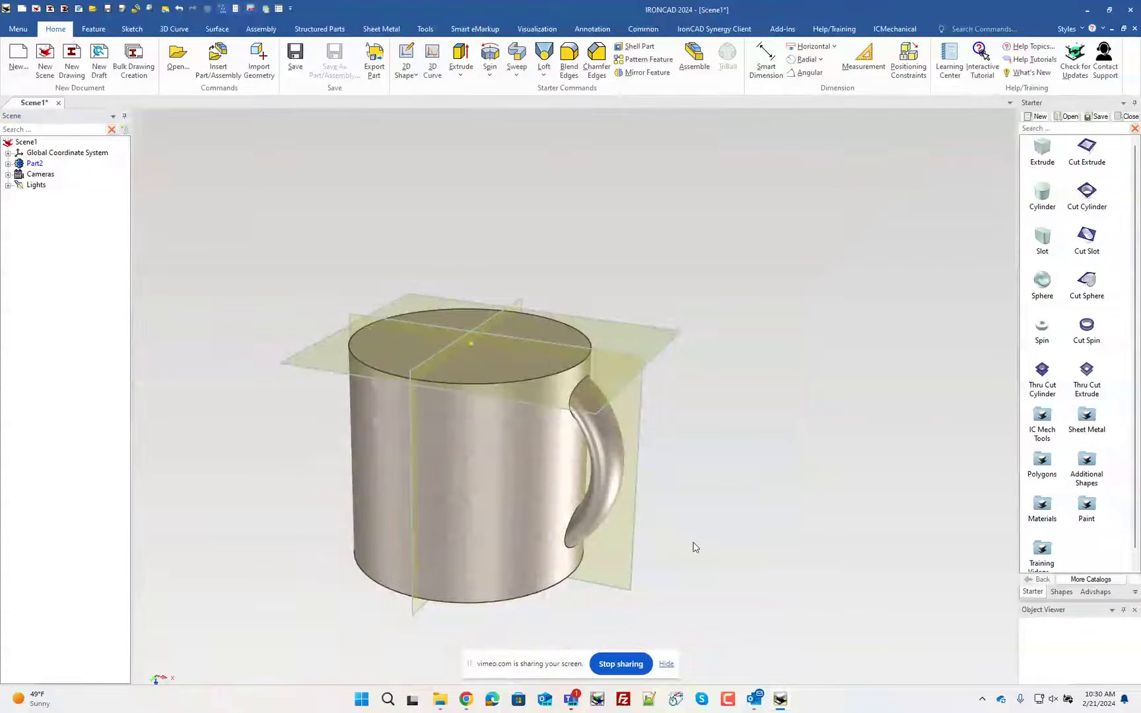
{"action": "middle_click_drag", "start_coordinate": [523, 525], "coordinate": [502, 507]}
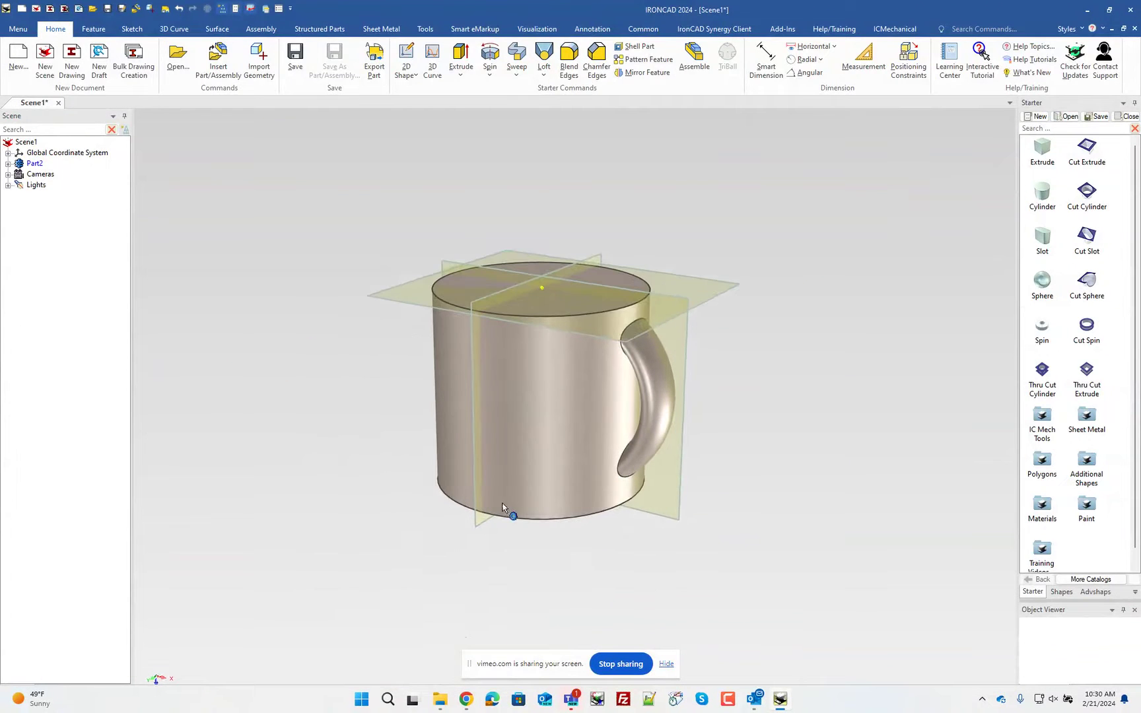
{"action": "left_click_drag", "start_coordinate": [1091, 193], "coordinate": [542, 284]}
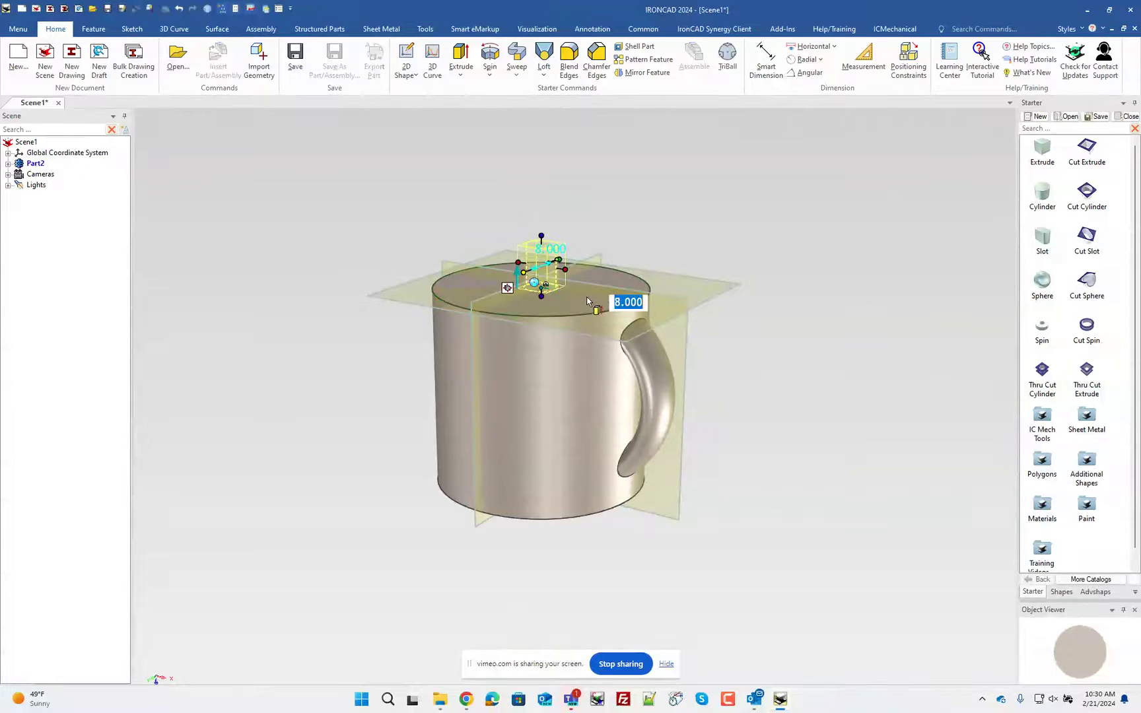
- Replace the misplaced cut with a top-centred cut cylinder, 42 in diameter and 42 deep
{"action": "key", "text": "ctrl+z"}
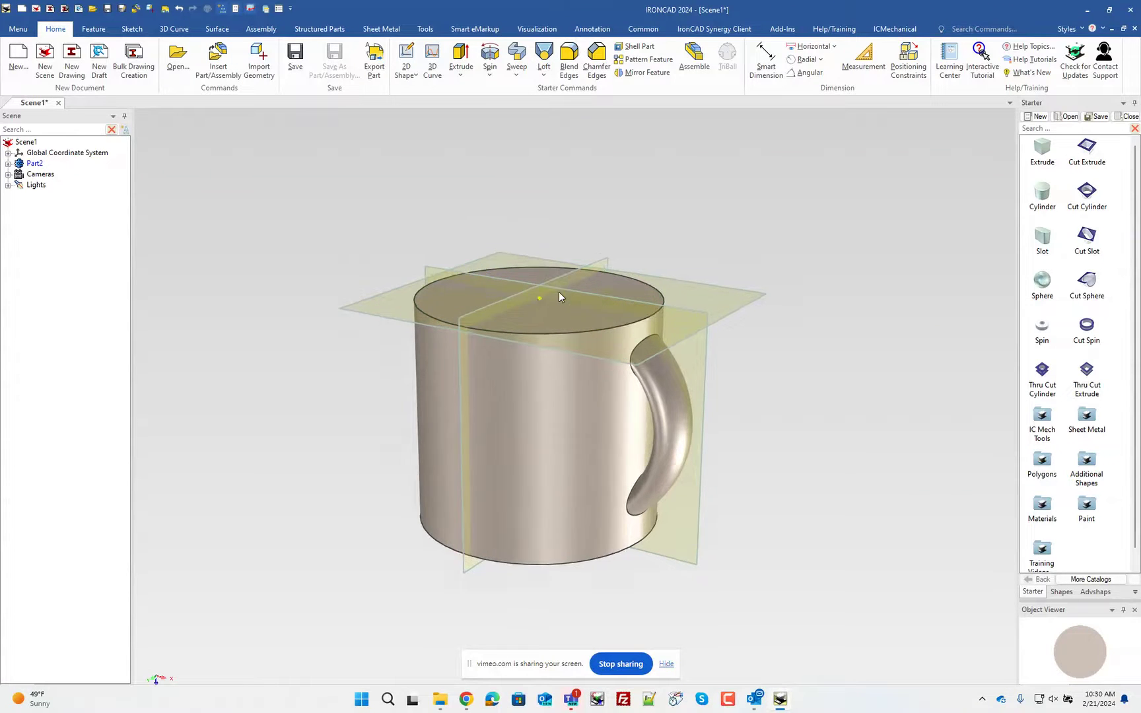
{"action": "left_click_drag", "start_coordinate": [1092, 197], "coordinate": [605, 371]}
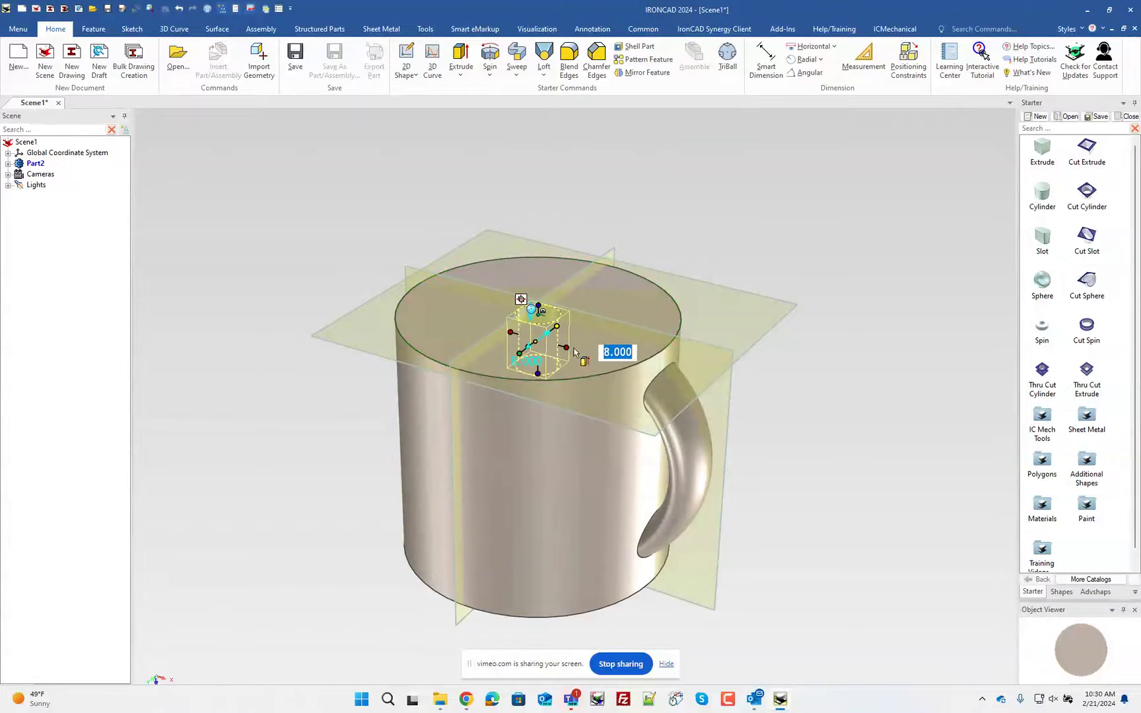
{"action": "left_click", "coordinate": [569, 345]}
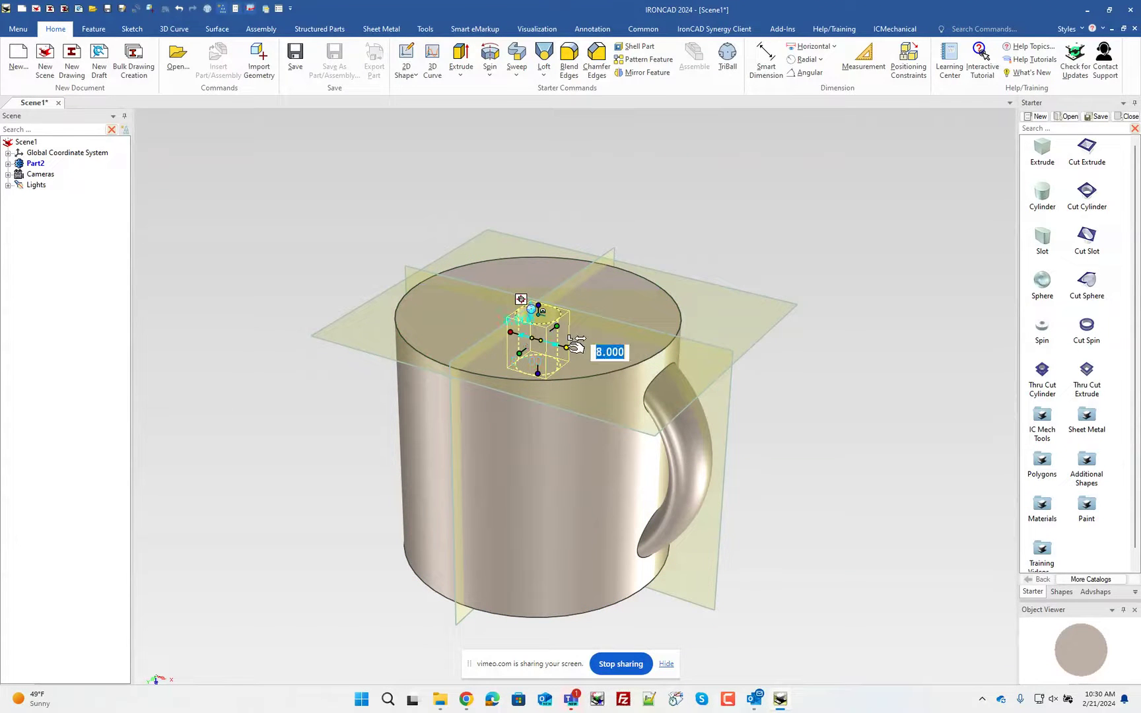
{"action": "type", "text": "42"}
{"action": "key", "text": "Return"}
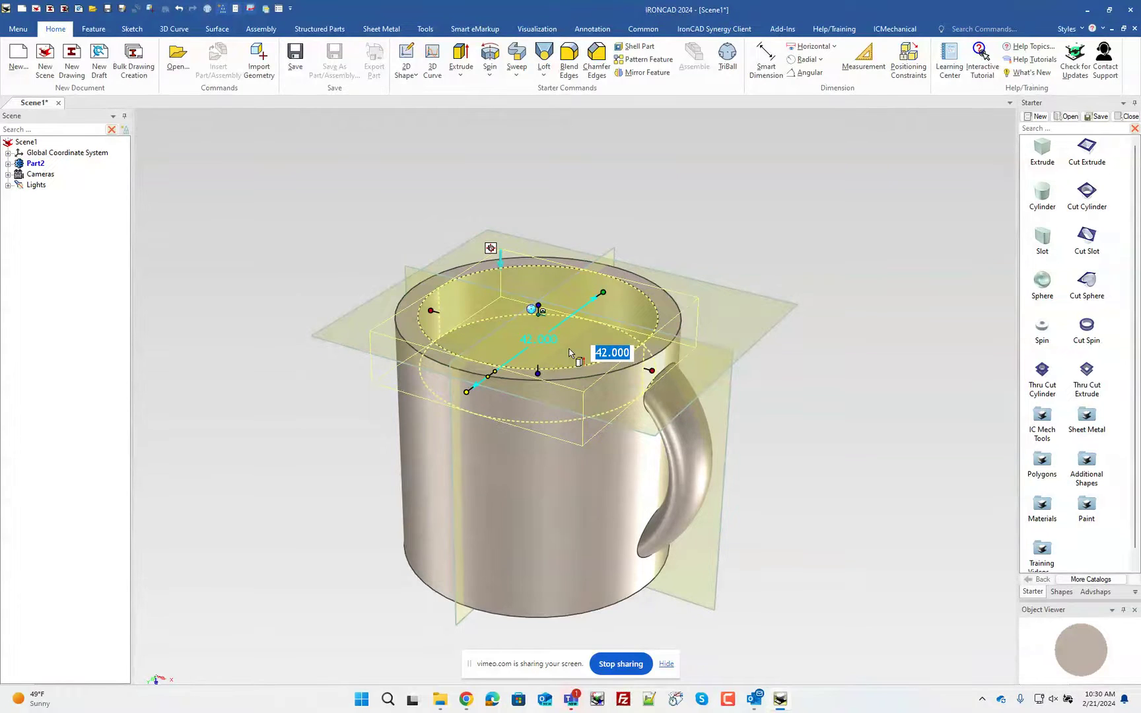
{"action": "key", "text": "Tab"}
{"action": "type", "text": "42"}
{"action": "key", "text": "Return"}
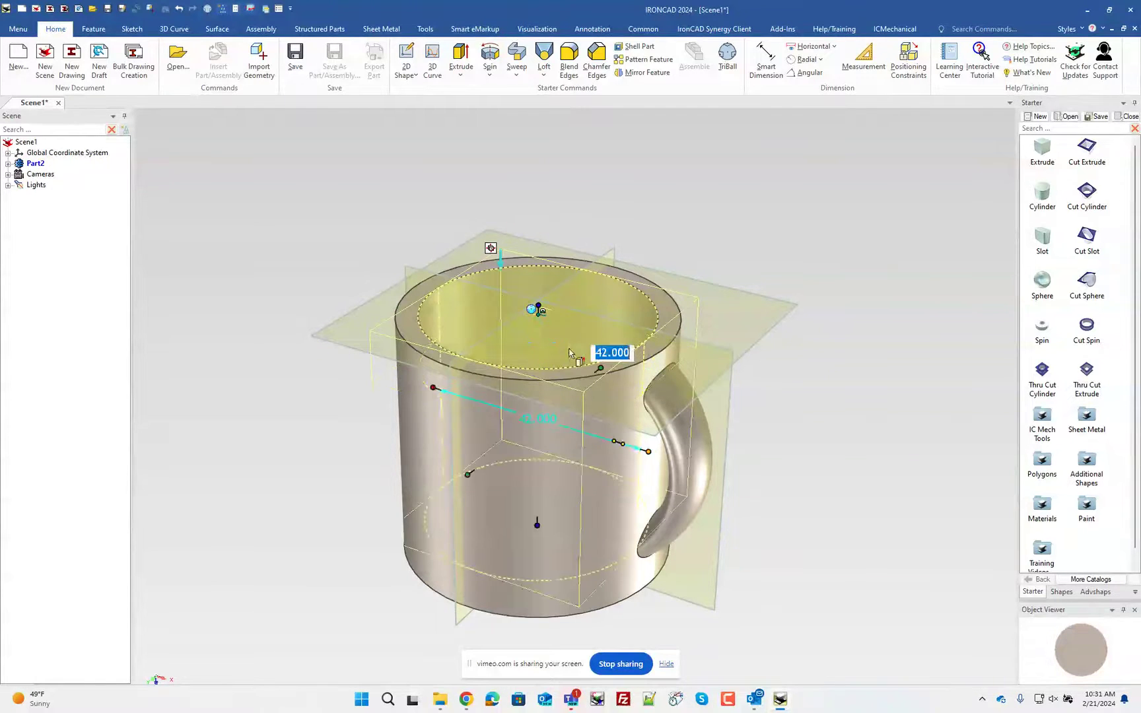
- Give the cut's side surface a Taper with a 5-degree tilt angle in Surface Reshaping Properties
{"action": "right_click", "coordinate": [597, 304]}
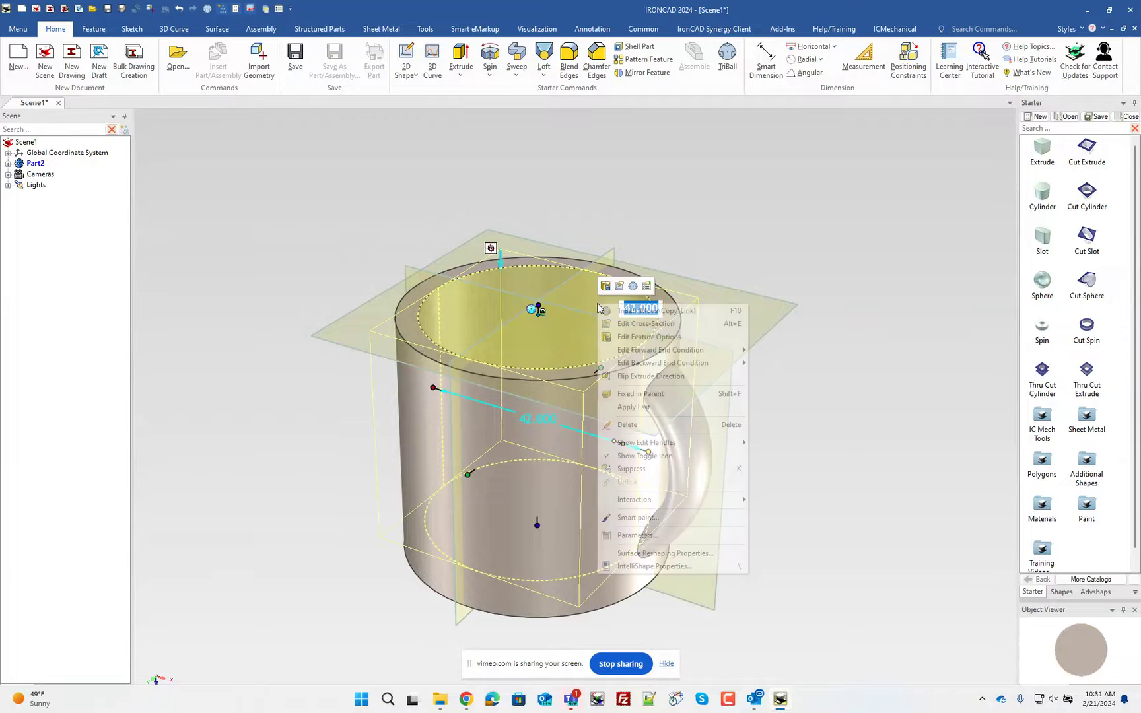
{"action": "left_click", "coordinate": [657, 552]}
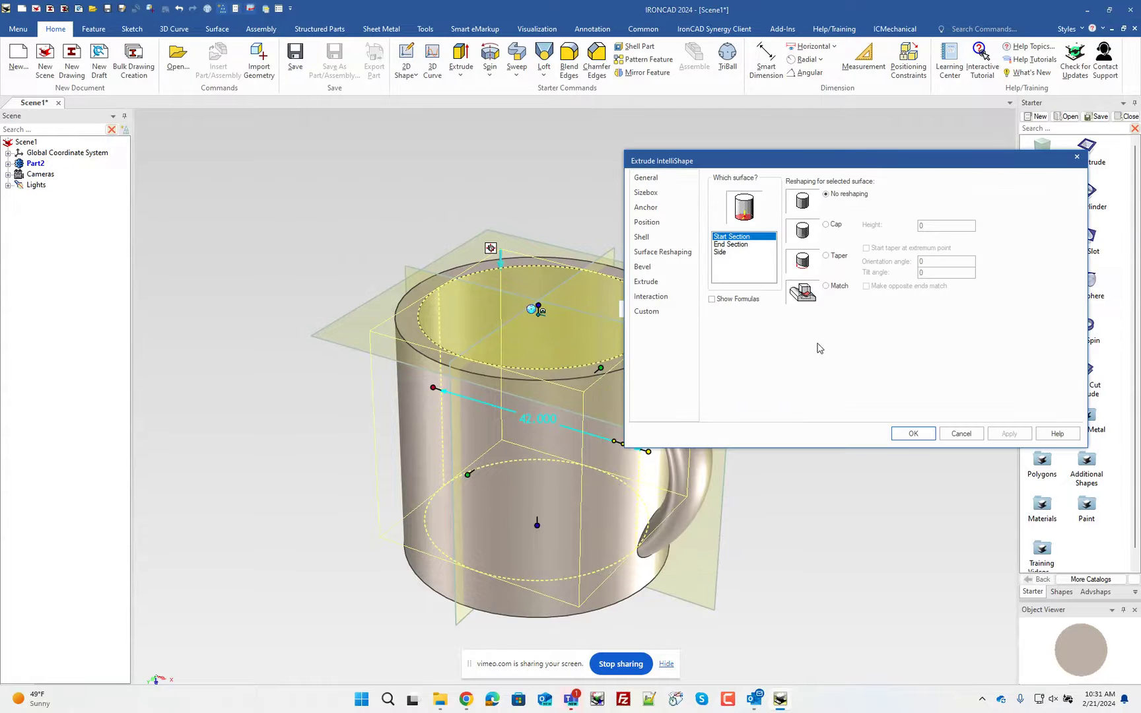
{"action": "left_click", "coordinate": [725, 253]}
{"action": "left_click", "coordinate": [831, 258]}
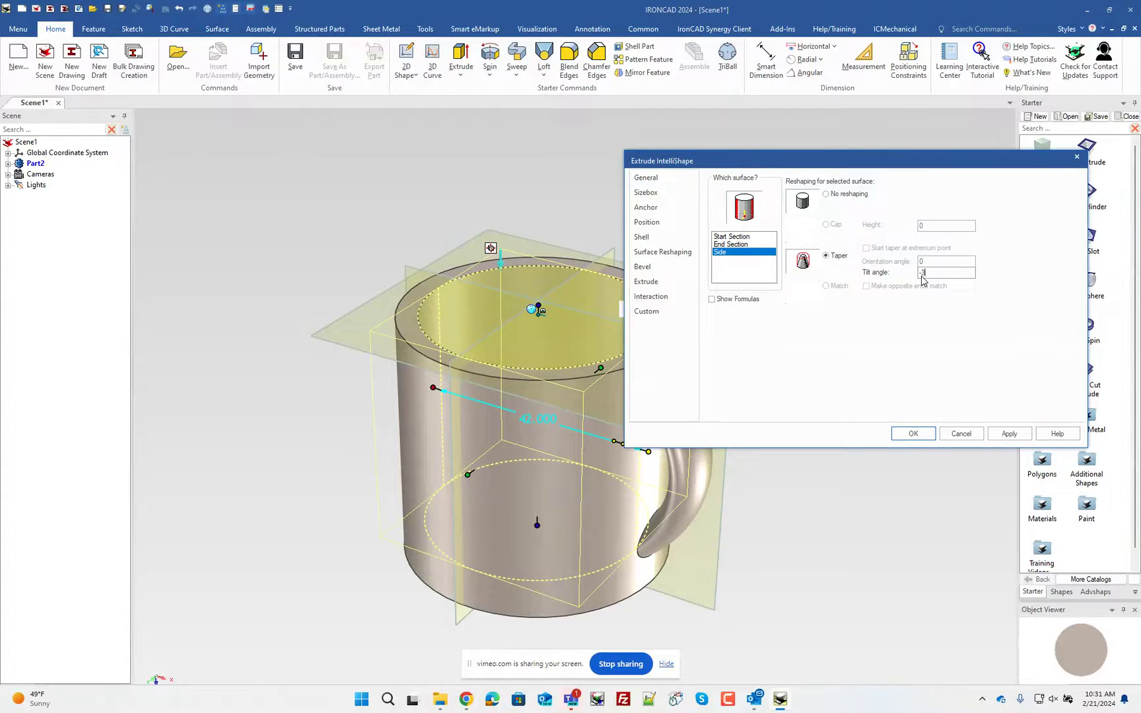
{"action": "key", "text": "Return"}
{"action": "middle_click_drag", "start_coordinate": [634, 423], "coordinate": [584, 496]}
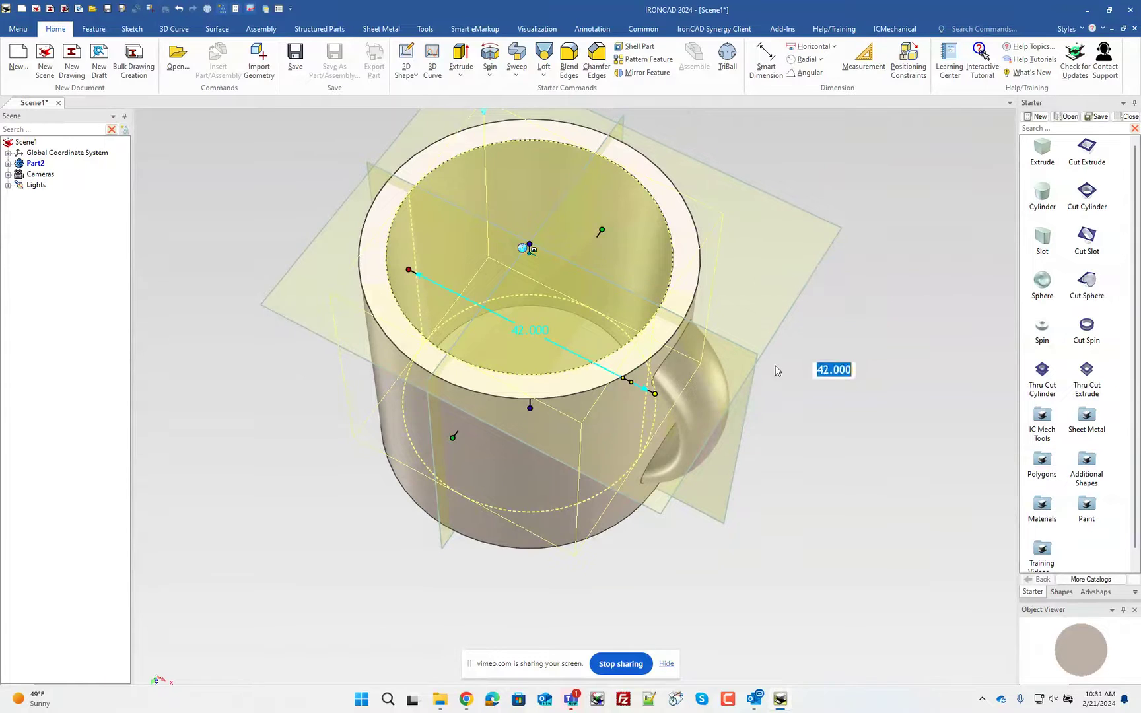
- Apply a radius 4 Blend Edges to the hollow's inner bottom edge, then view the underside
{"action": "key", "text": "Return"}
{"action": "right_click", "coordinate": [588, 321]}
{"action": "left_click", "coordinate": [615, 327]}
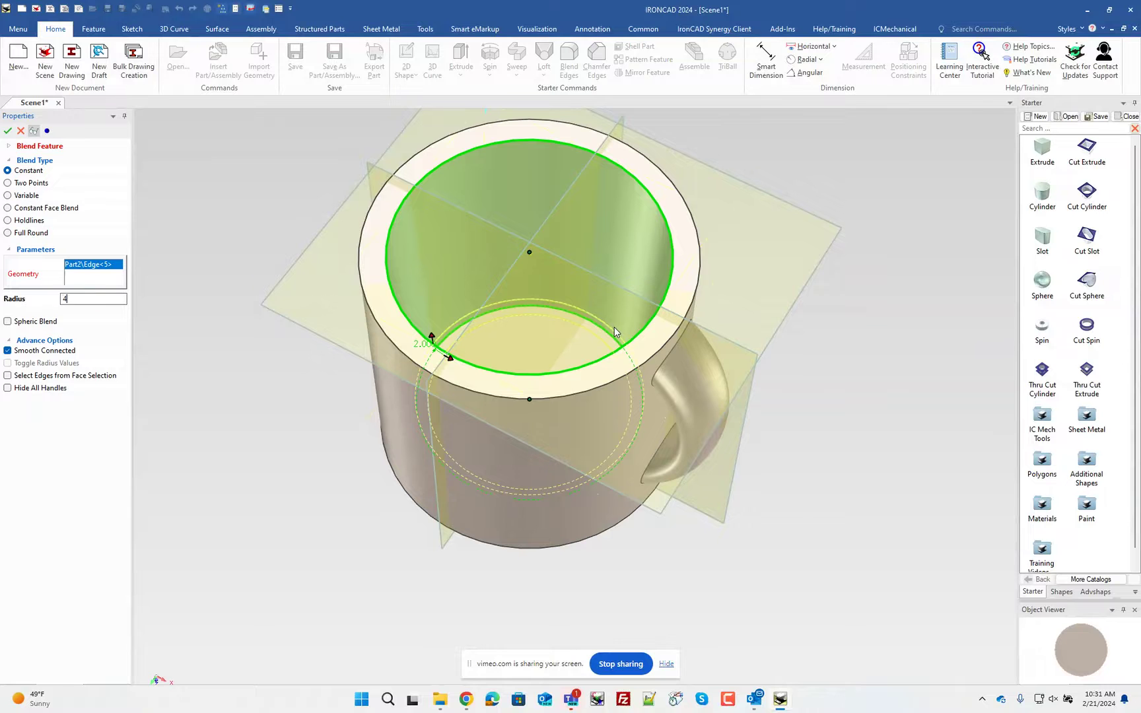
{"action": "key", "text": "Return"}
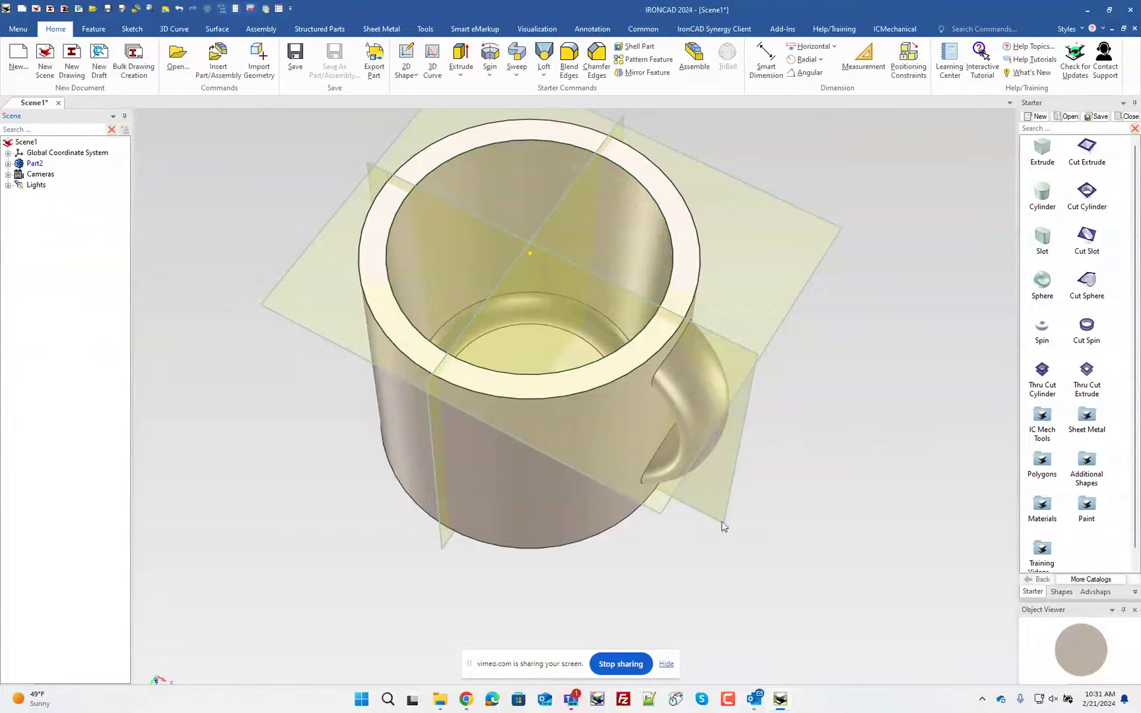
{"action": "middle_click_drag", "start_coordinate": [695, 540], "coordinate": [495, 504]}
{"action": "scroll", "coordinate": [509, 582], "scroll_direction": "down", "scroll_amount": 3}
{"action": "scroll", "coordinate": [548, 517], "scroll_direction": "up", "scroll_amount": 3}
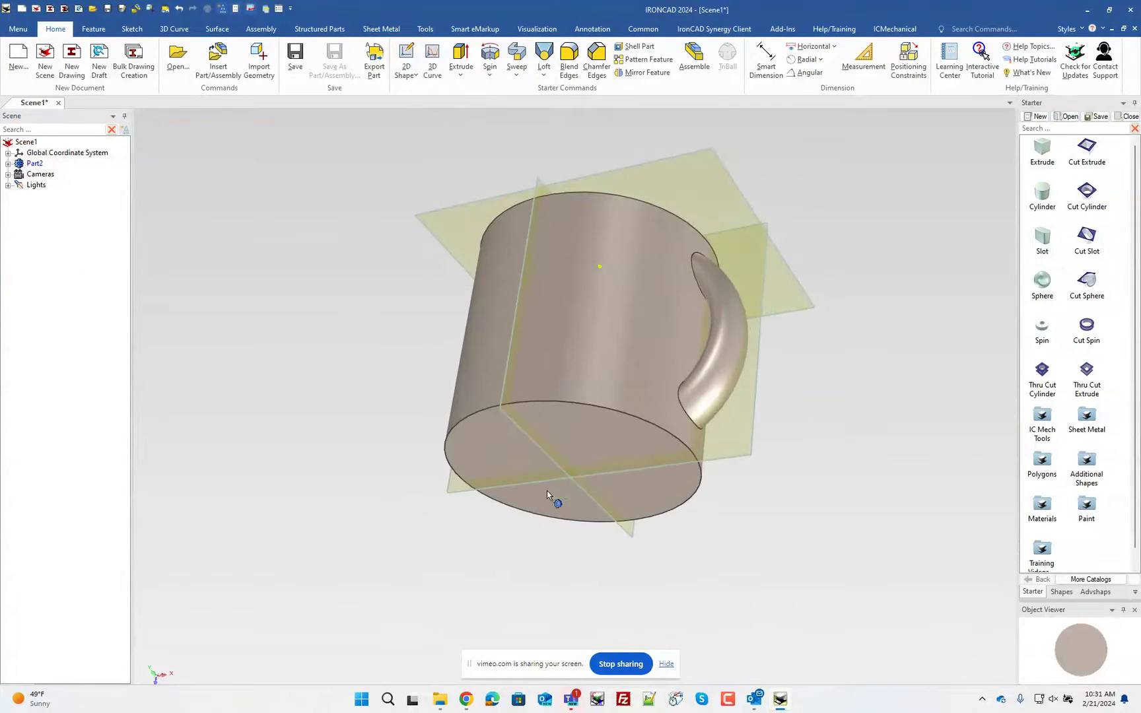
- Drop a Starter Cylinder onto the bottom-face centre and resize it to 50 and 15
{"action": "scroll", "coordinate": [589, 482], "scroll_direction": "down", "scroll_amount": 2}
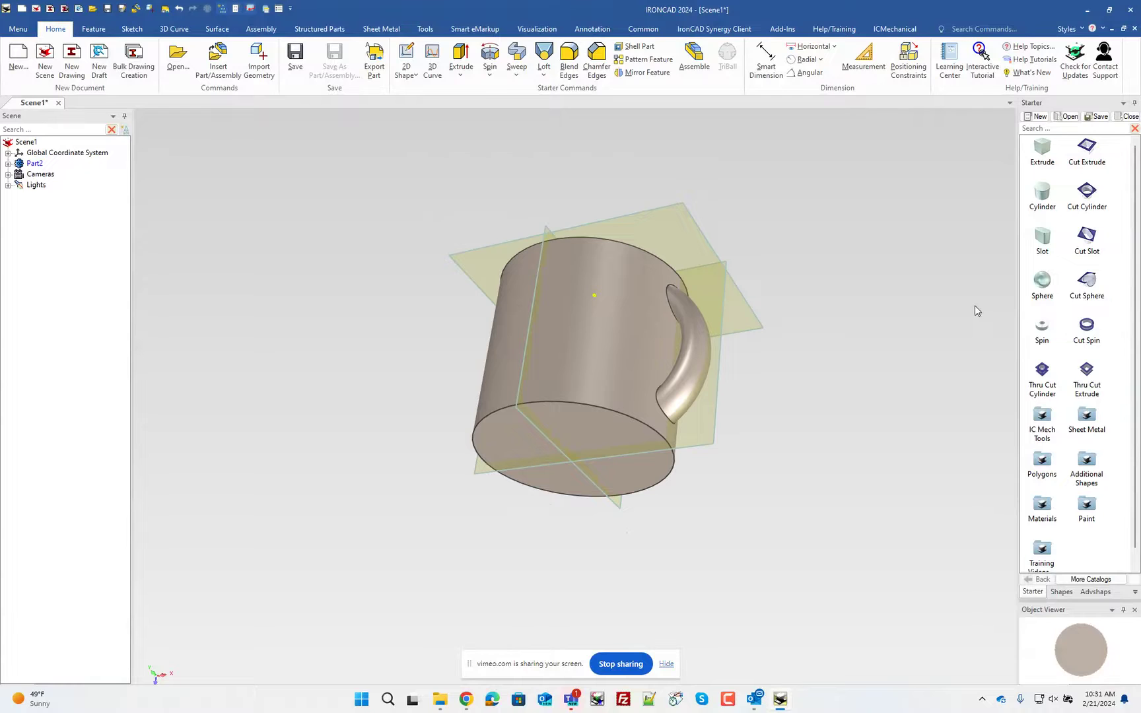
{"action": "left_click_drag", "start_coordinate": [1045, 202], "coordinate": [624, 452]}
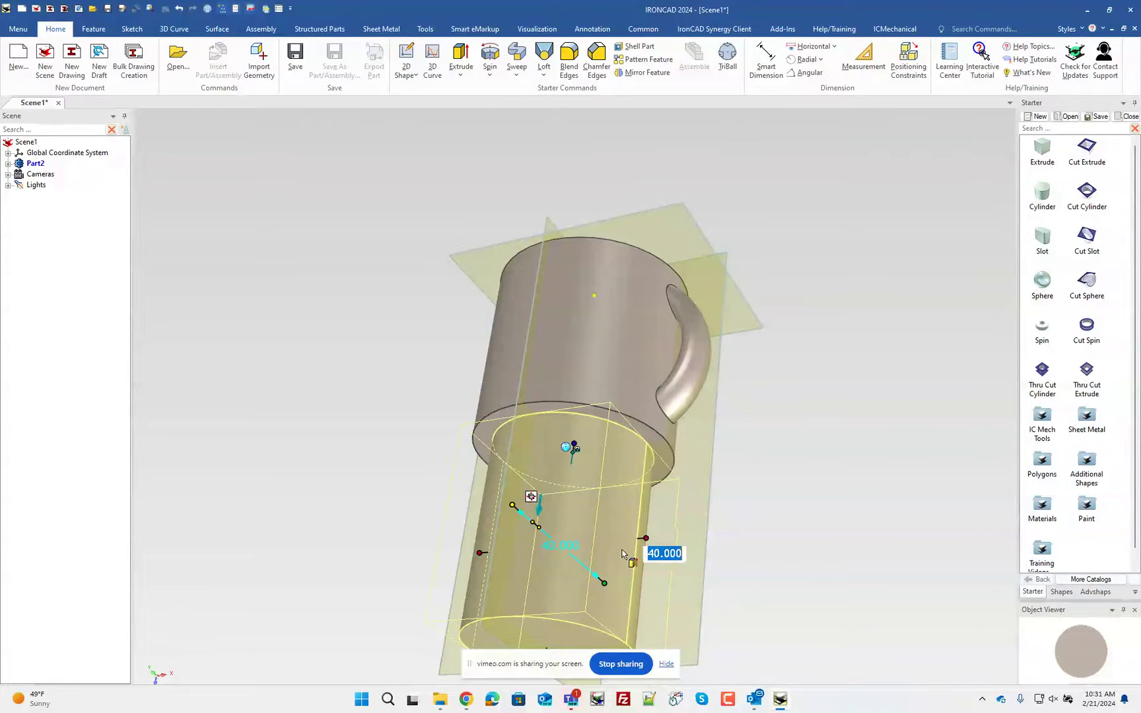
{"action": "type", "text": "50"}
{"action": "key", "text": "Return"}
{"action": "type", "text": "15"}
{"action": "key", "text": "Return"}
{"action": "left_click", "coordinate": [624, 498]}
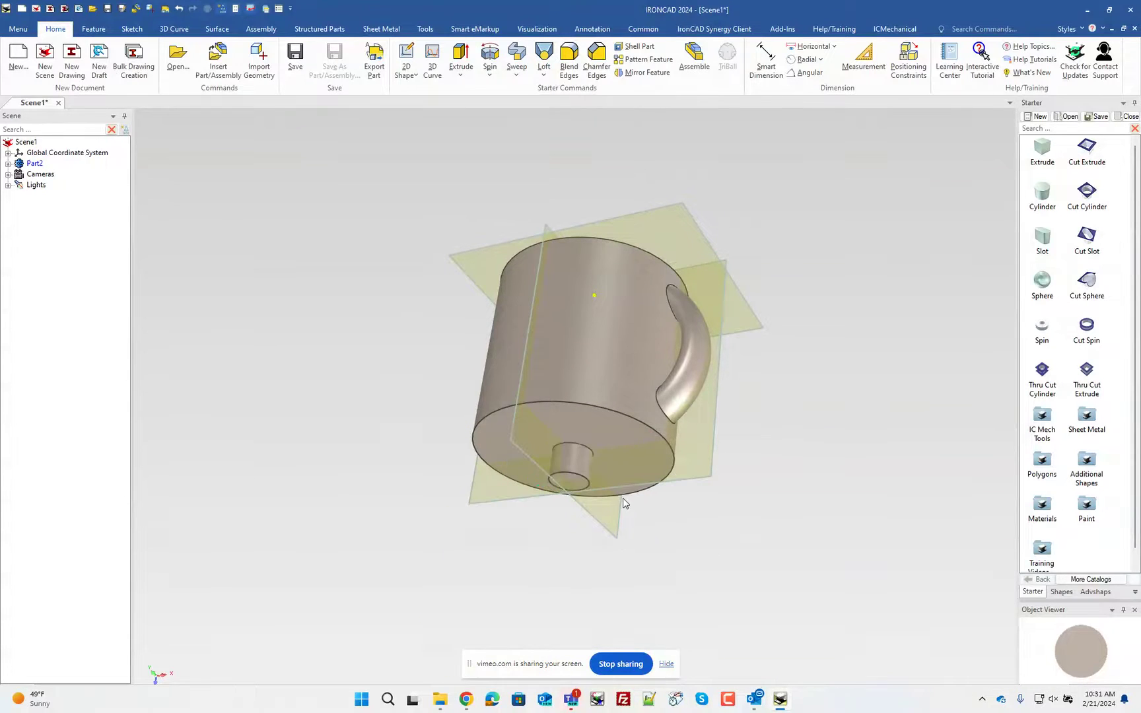
{"action": "scroll", "coordinate": [555, 451], "scroll_direction": "up", "scroll_amount": 2}
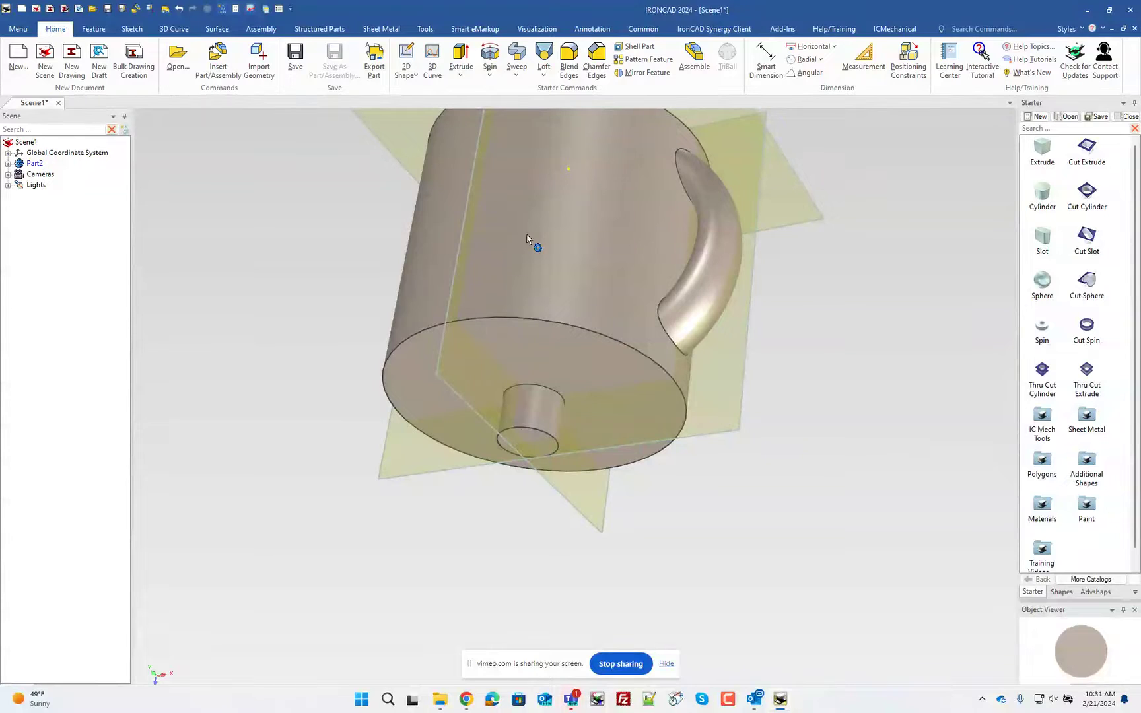
- Start a Spin with a section sketch on the X-Z plane, origin at the small cylinder's bottom centre
{"action": "left_click", "coordinate": [489, 59]}
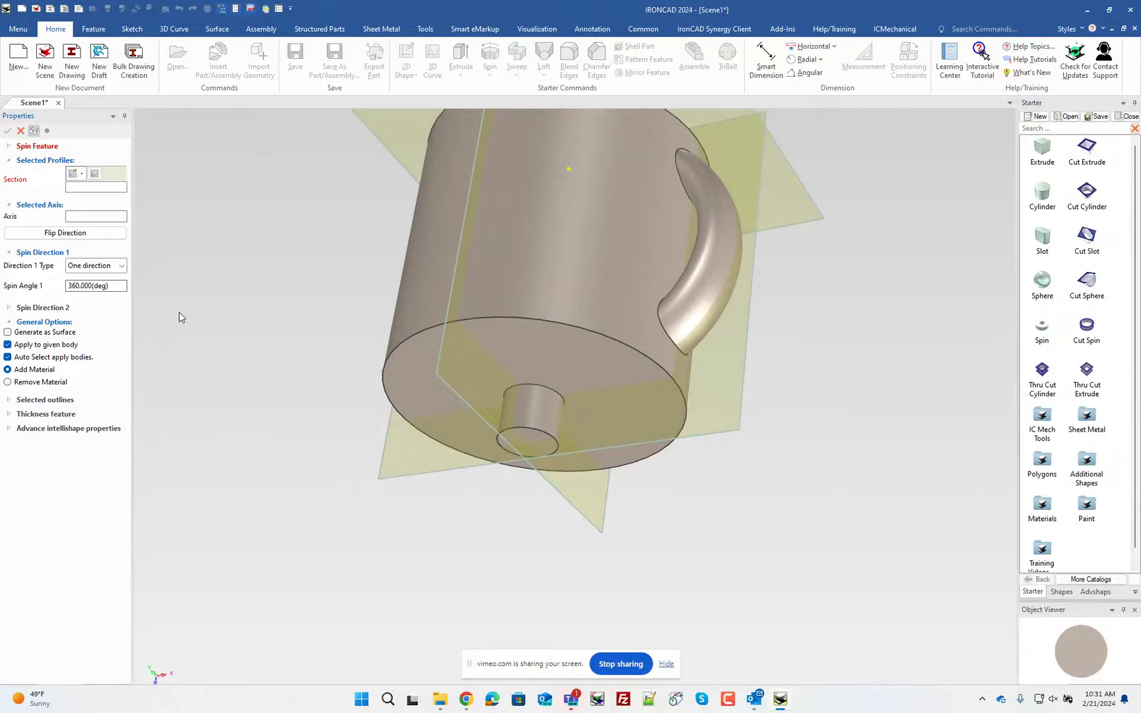
{"action": "left_click", "coordinate": [73, 174]}
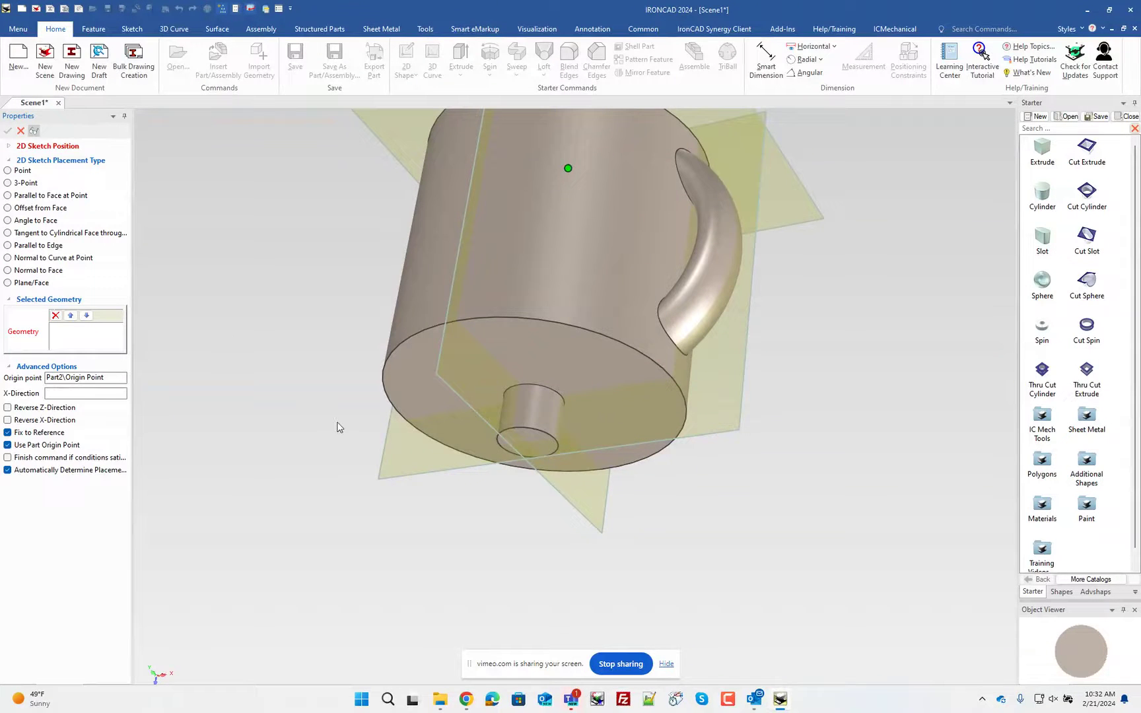
{"action": "left_click", "coordinate": [722, 432]}
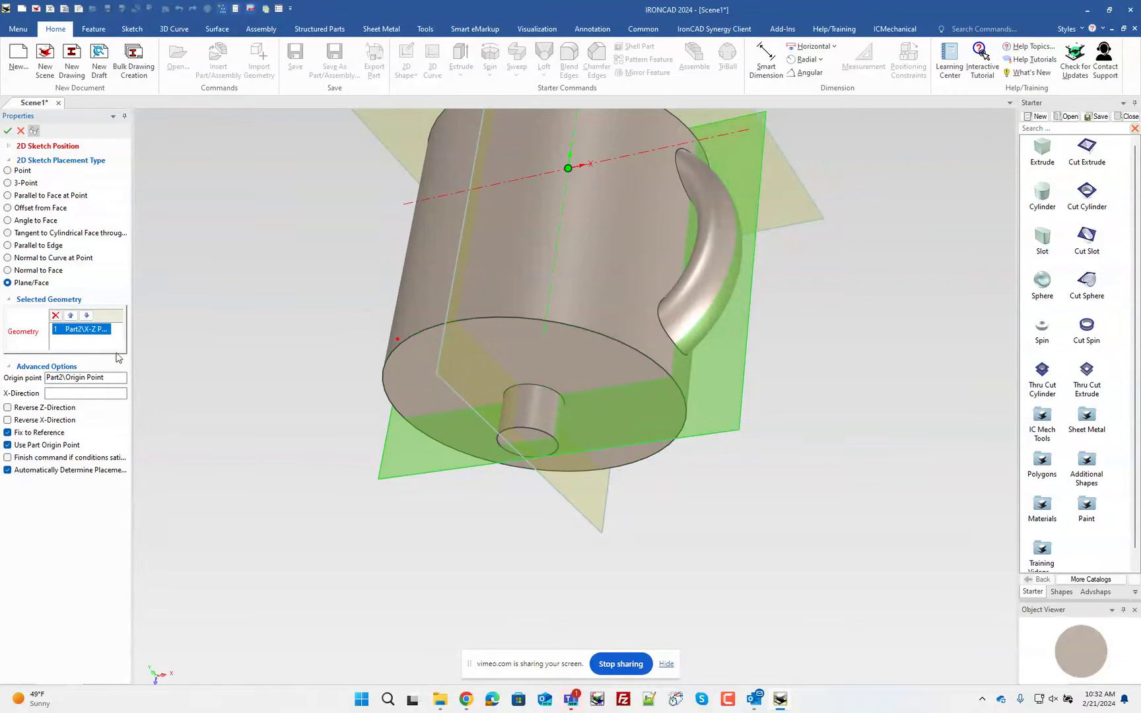
{"action": "left_click", "coordinate": [85, 377]}
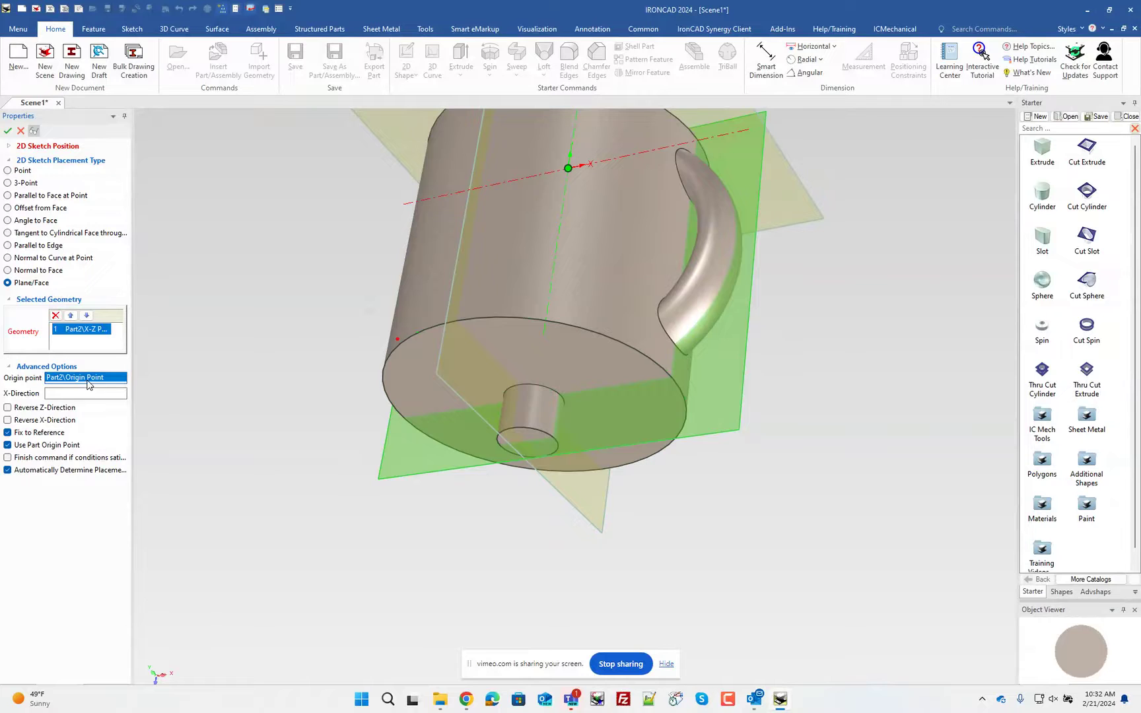
{"action": "left_click", "coordinate": [527, 442]}
{"action": "left_click", "coordinate": [7, 130]}
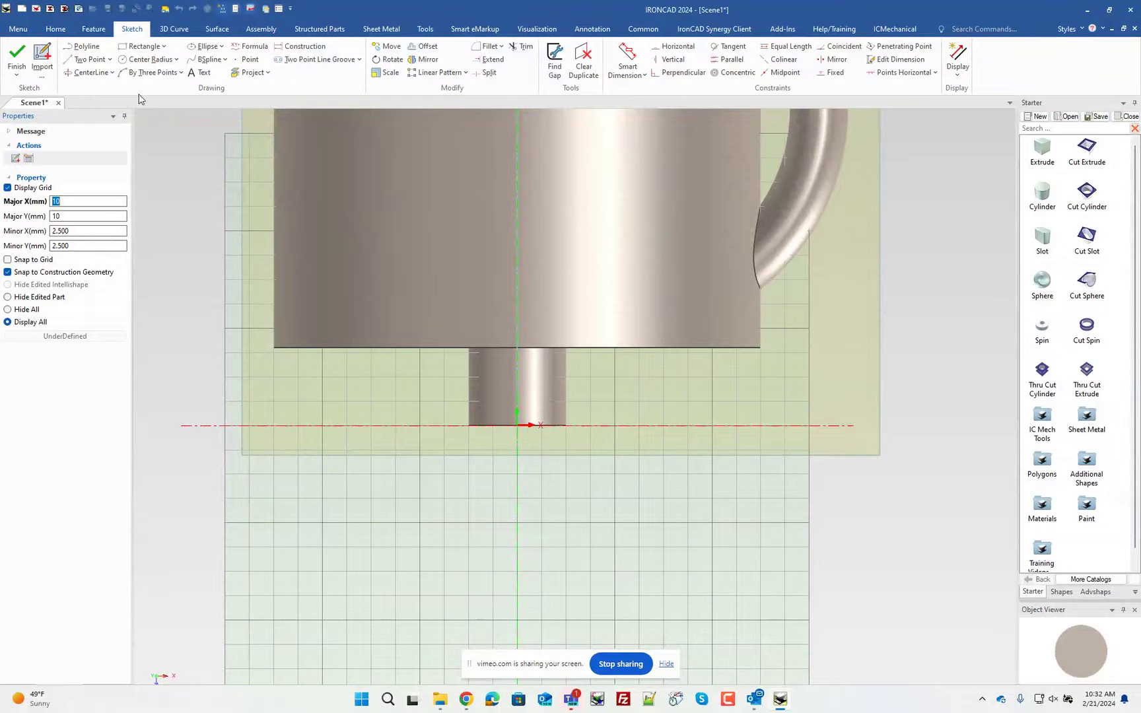
- Draw a 25 mm horizontal line and a vertical line at the axis corner, trimming the extra top segment
{"action": "left_click", "coordinate": [86, 59]}
{"action": "left_click", "coordinate": [517, 348]}
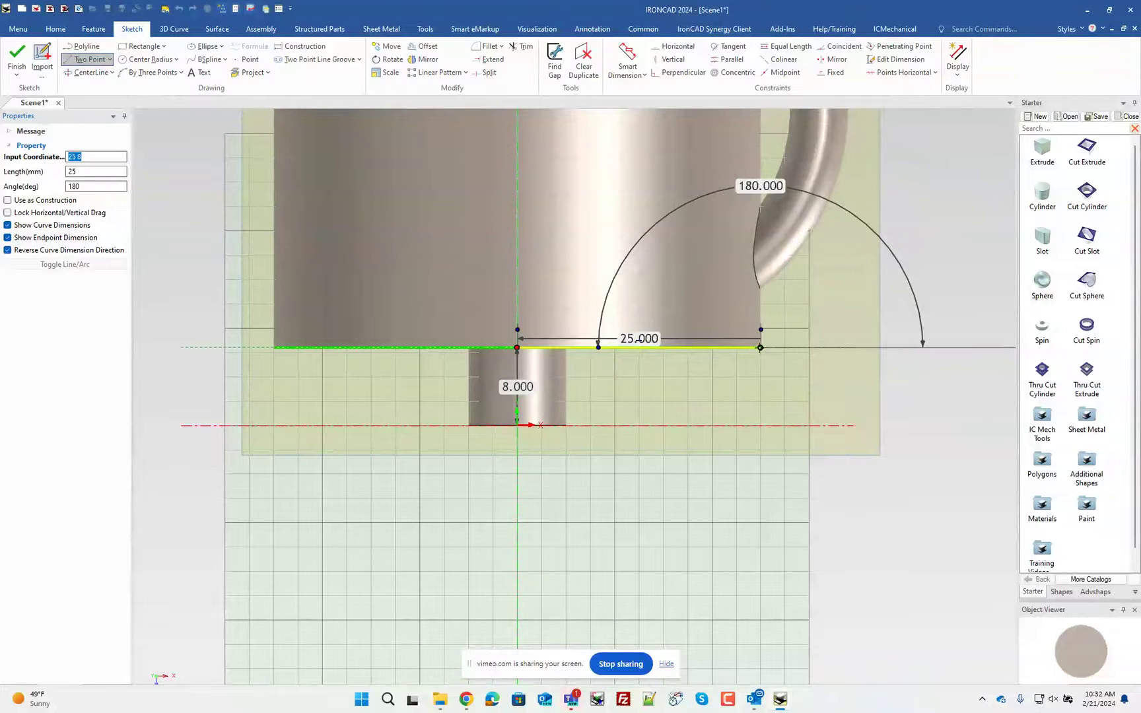
{"action": "left_click", "coordinate": [761, 347]}
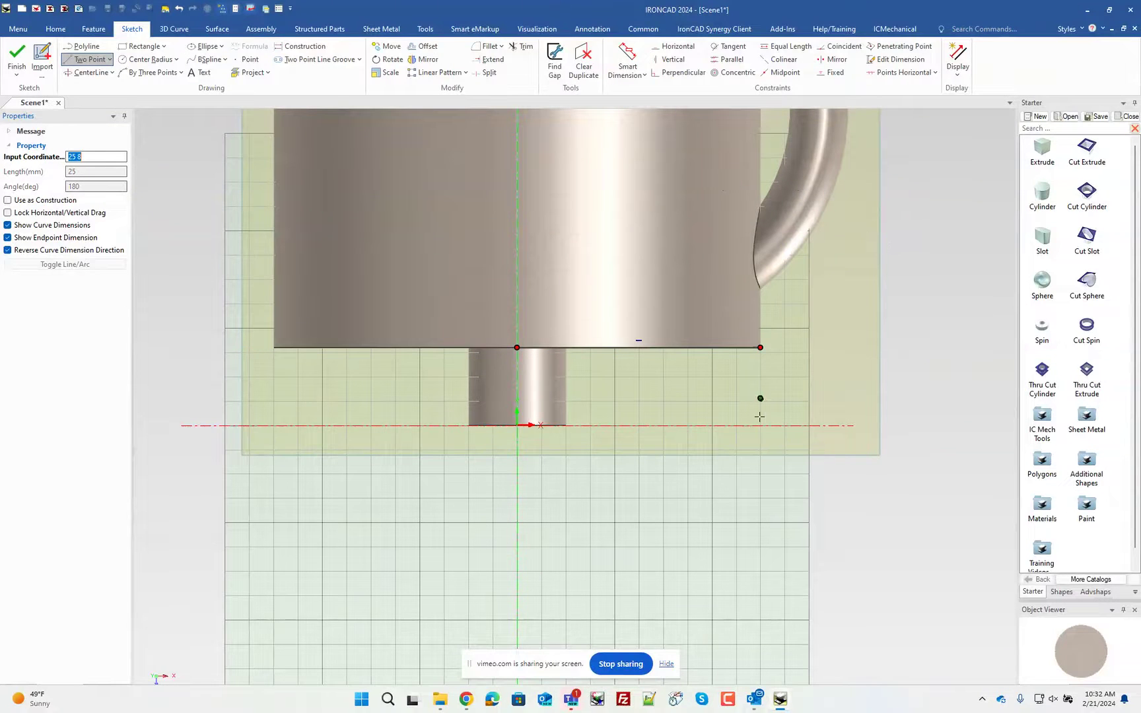
{"action": "left_click", "coordinate": [566, 426]}
{"action": "left_click", "coordinate": [566, 348]}
{"action": "key", "text": "Escape"}
{"action": "left_click", "coordinate": [521, 47]}
{"action": "left_click", "coordinate": [538, 346]}
{"action": "key", "text": "Escape"}
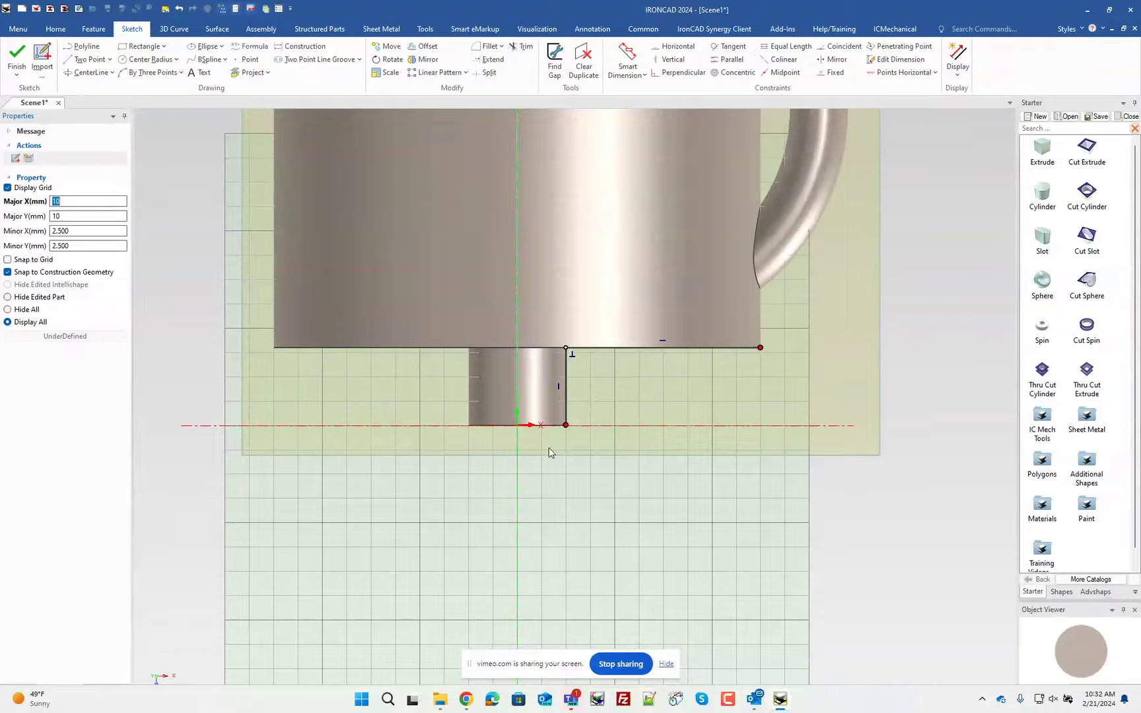
- Add a 20 by 8 elliptical arc ending at the cup's outer corner and connect its endpoints
{"action": "left_click", "coordinate": [220, 46]}
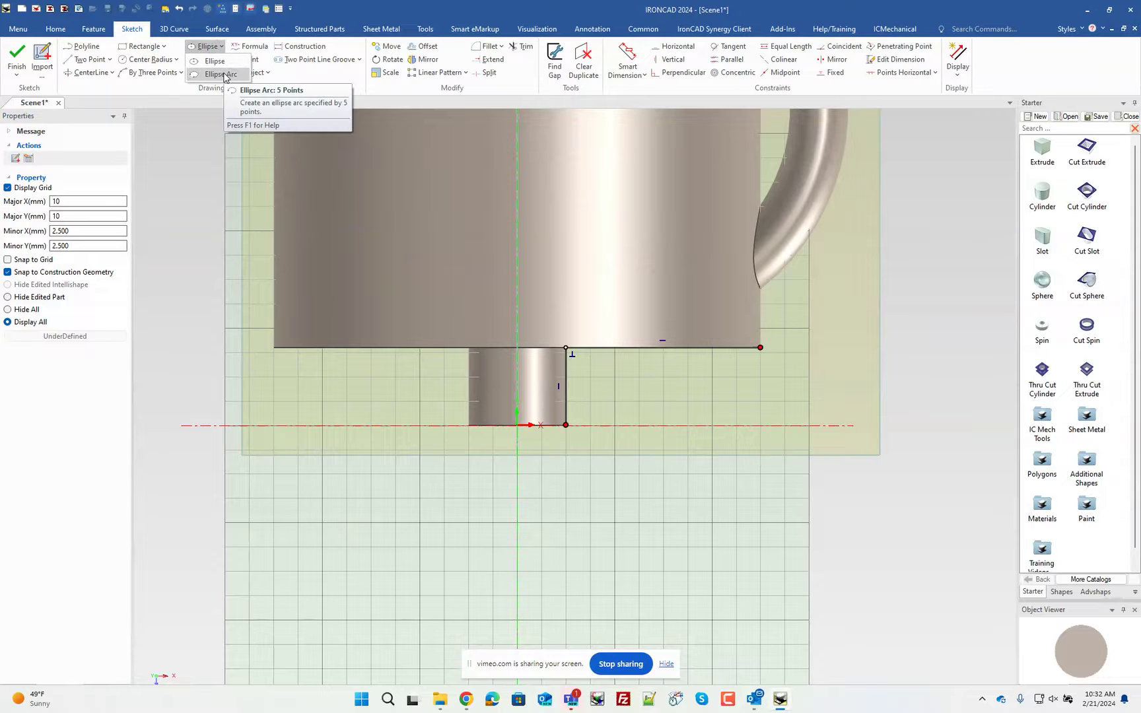
{"action": "left_click", "coordinate": [224, 74]}
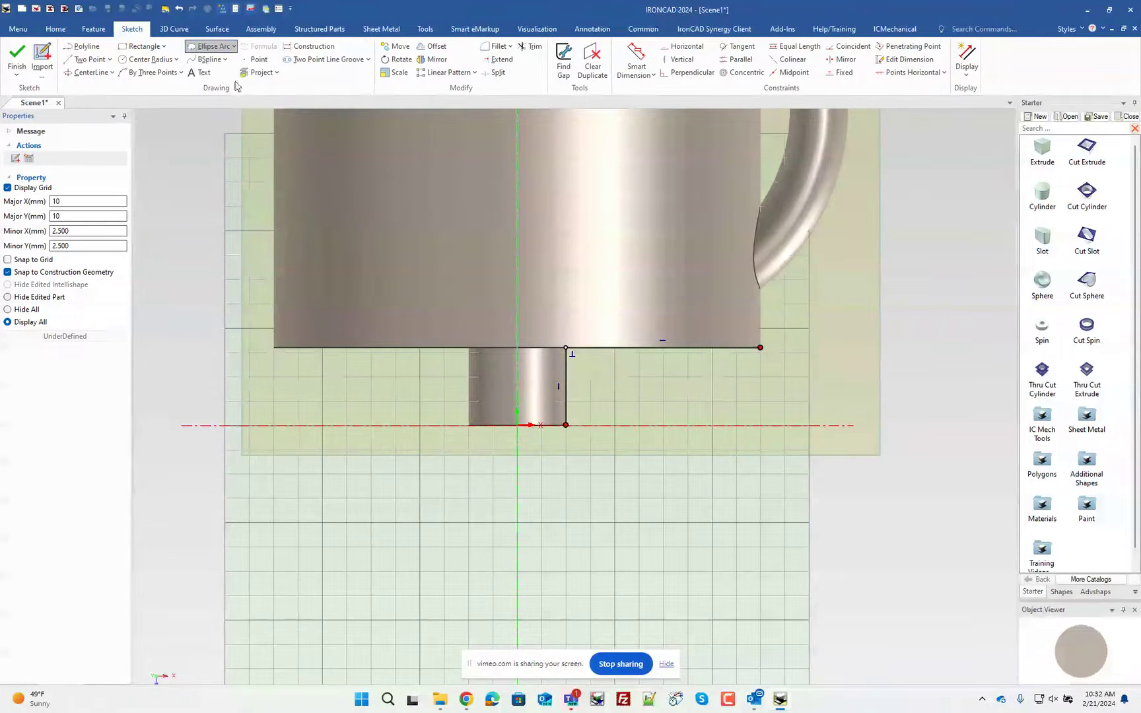
{"action": "left_click", "coordinate": [566, 348]}
{"action": "left_click", "coordinate": [760, 347]}
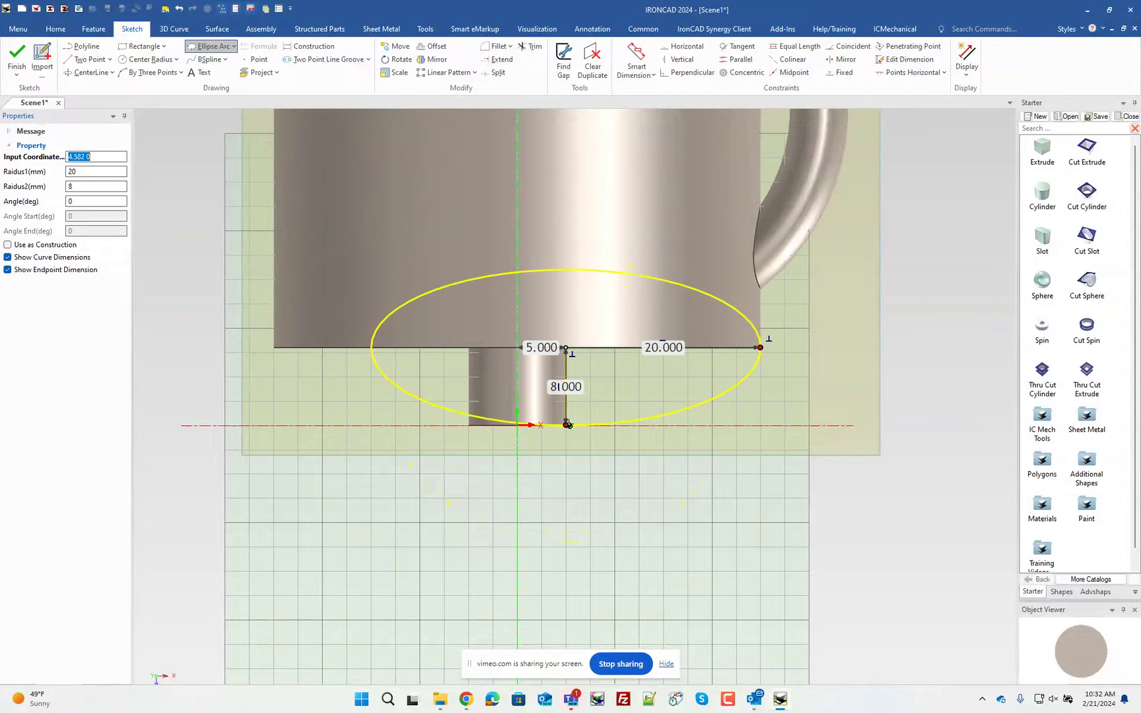
{"action": "left_click", "coordinate": [566, 425]}
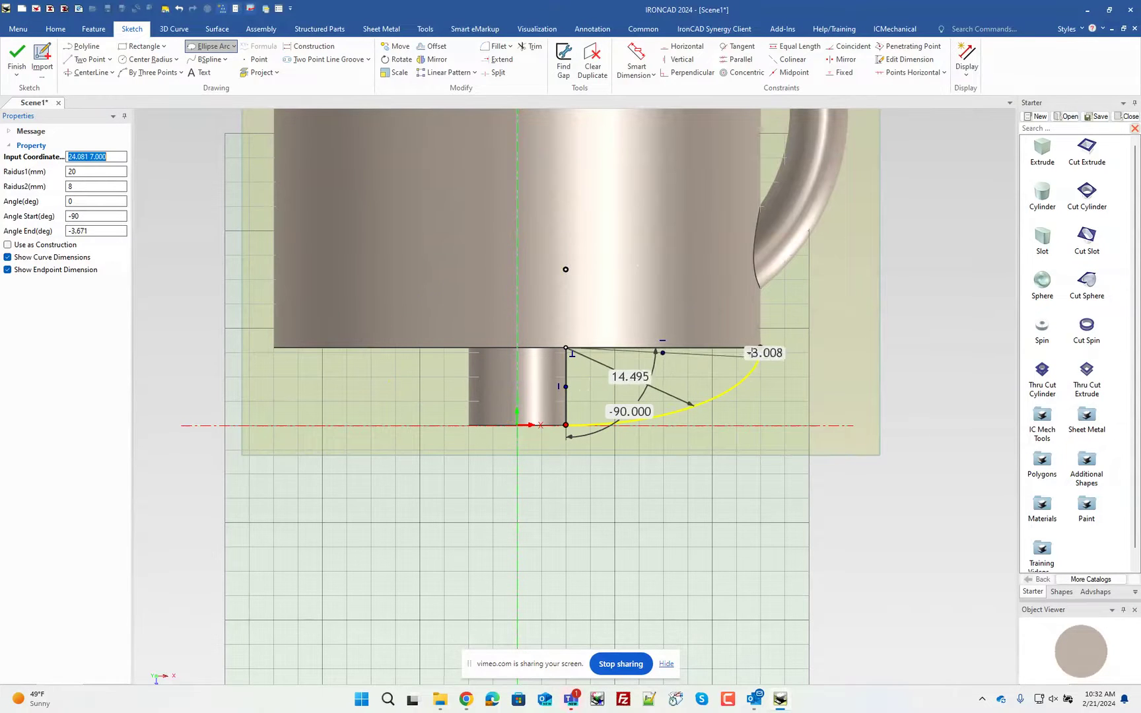
{"action": "left_click", "coordinate": [759, 348]}
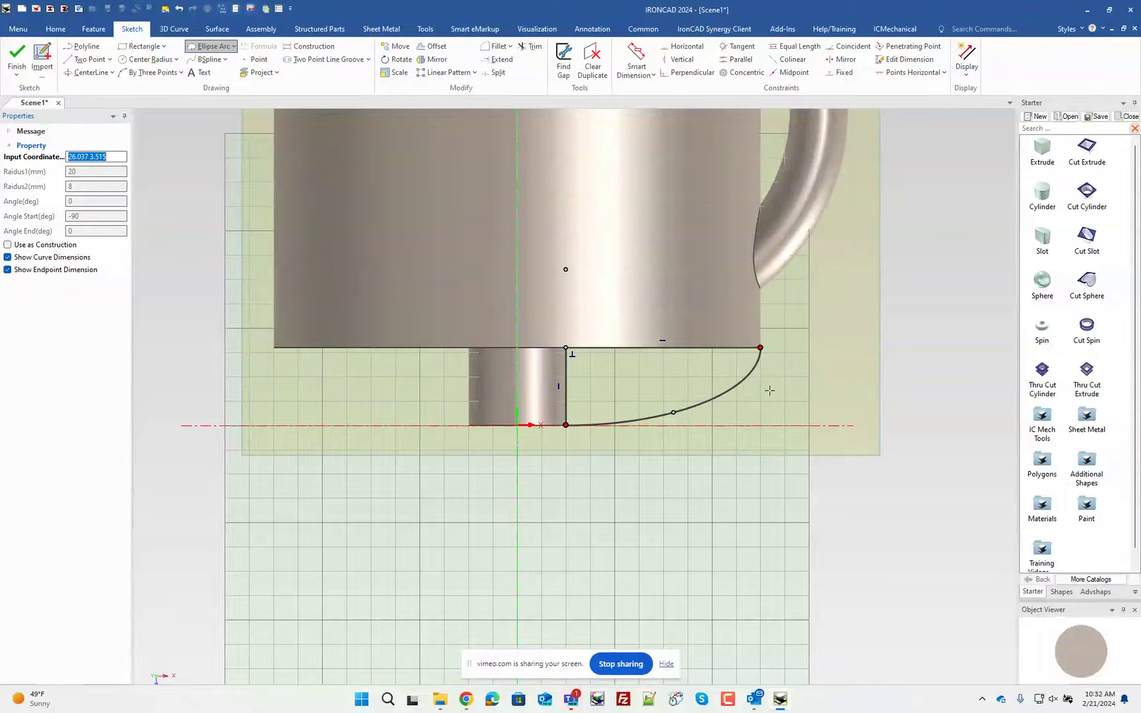
{"action": "right_click", "coordinate": [763, 352]}
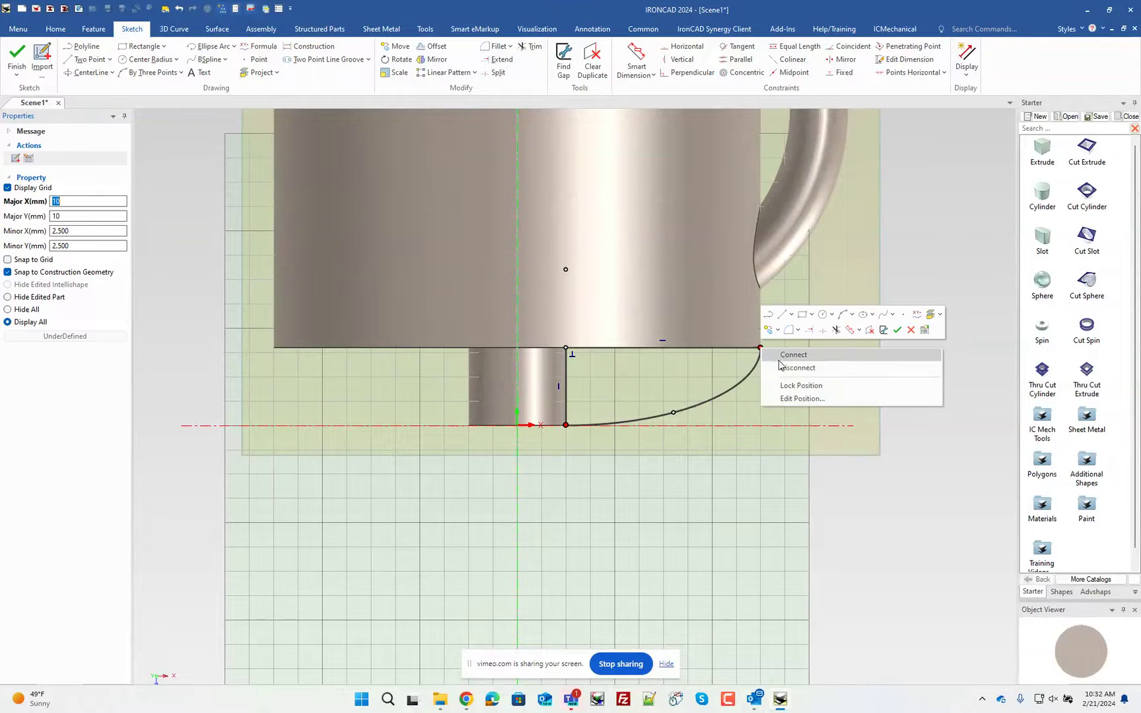
{"action": "key", "text": "Escape"}
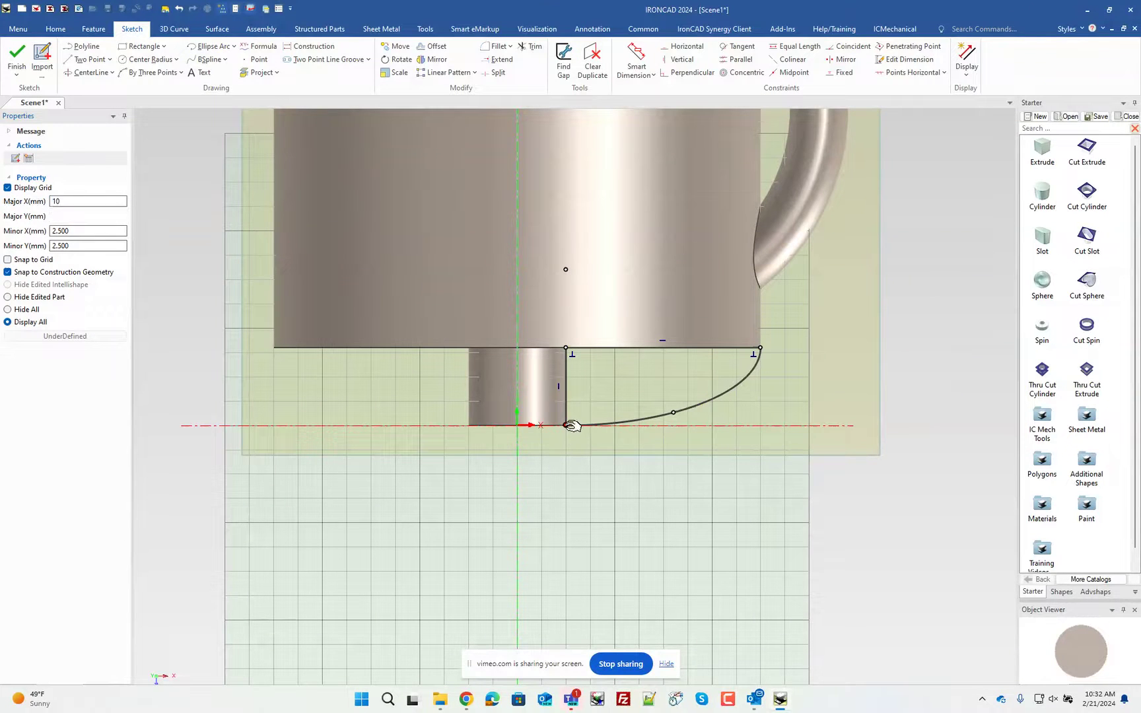
{"action": "right_click", "coordinate": [567, 426]}
{"action": "left_click", "coordinate": [584, 439]}
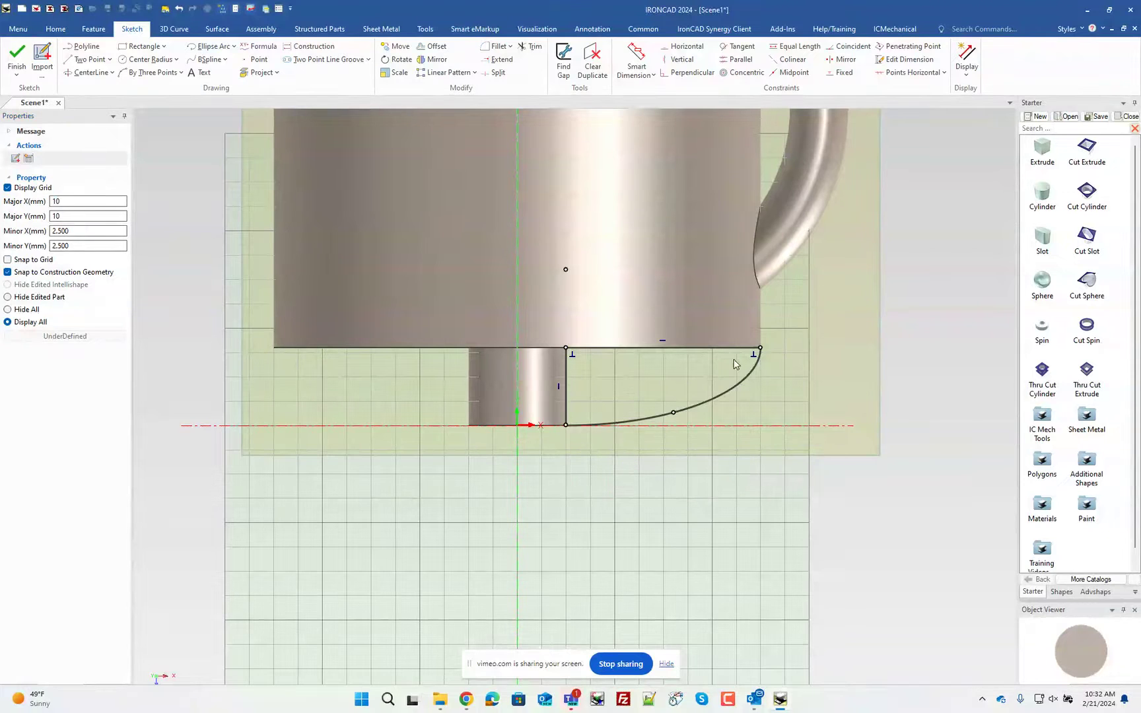
- Draw a vertical centerline along the profile's axis
{"action": "left_click", "coordinate": [85, 73]}
{"action": "left_click", "coordinate": [517, 277]}
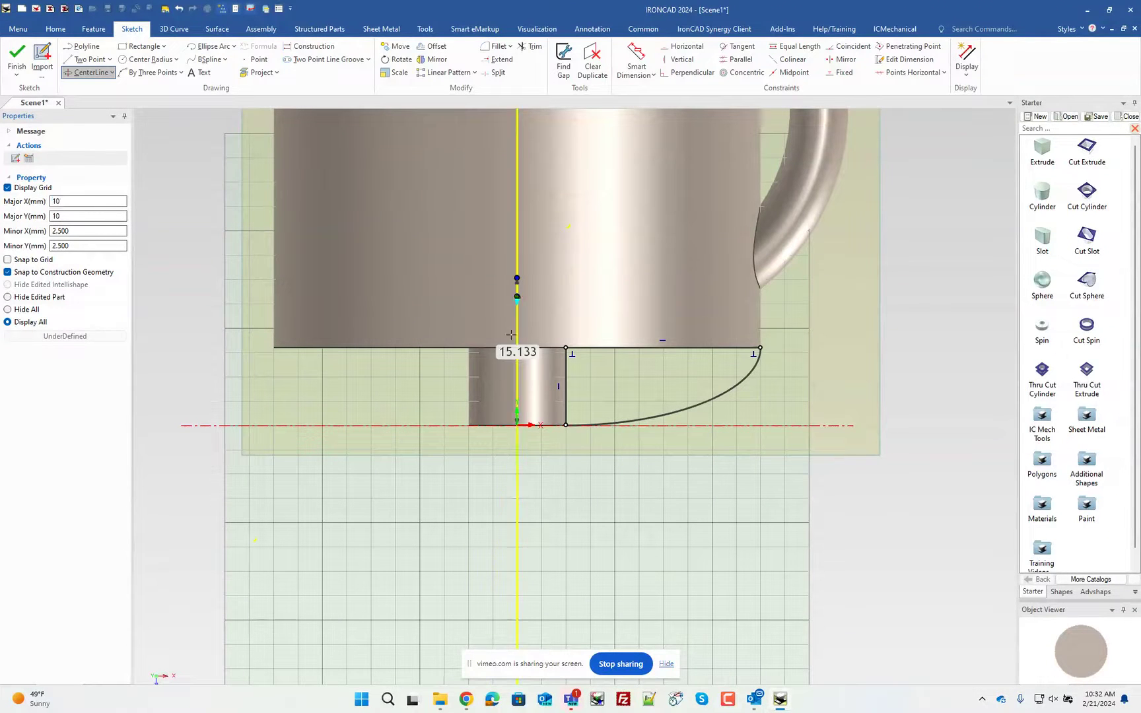
{"action": "left_click", "coordinate": [517, 493]}
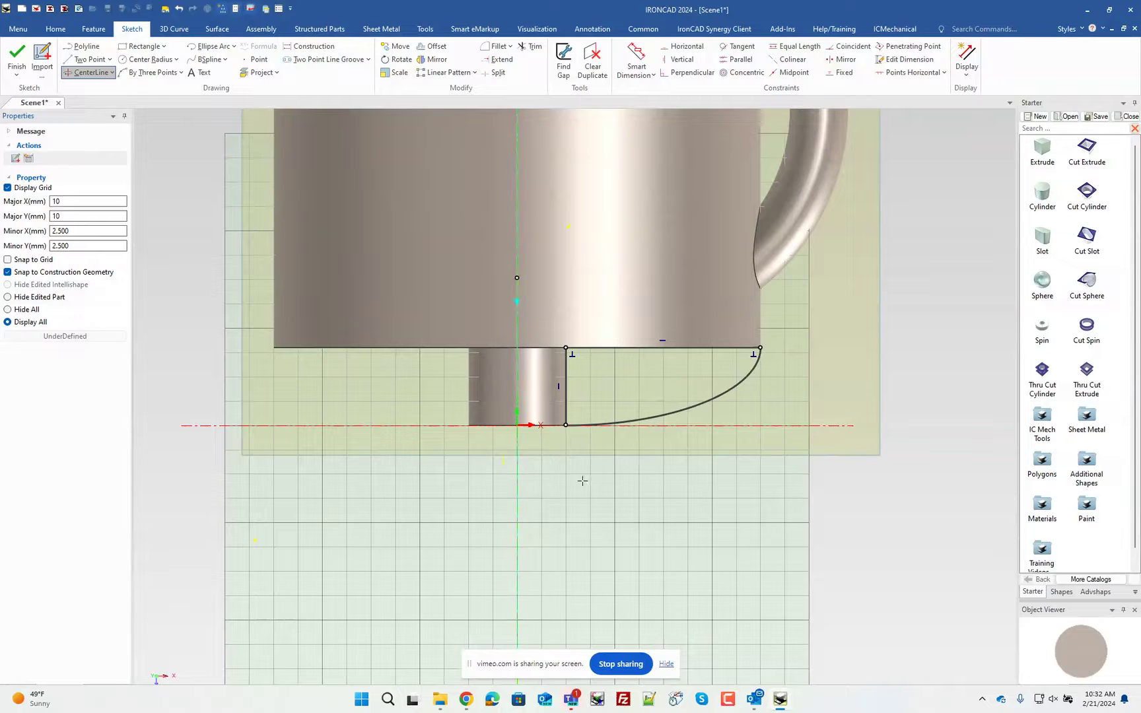
- Finish the sketch and accept the Spin, revolving the elliptical profile into the mug's rounded base
{"action": "left_click", "coordinate": [22, 61]}
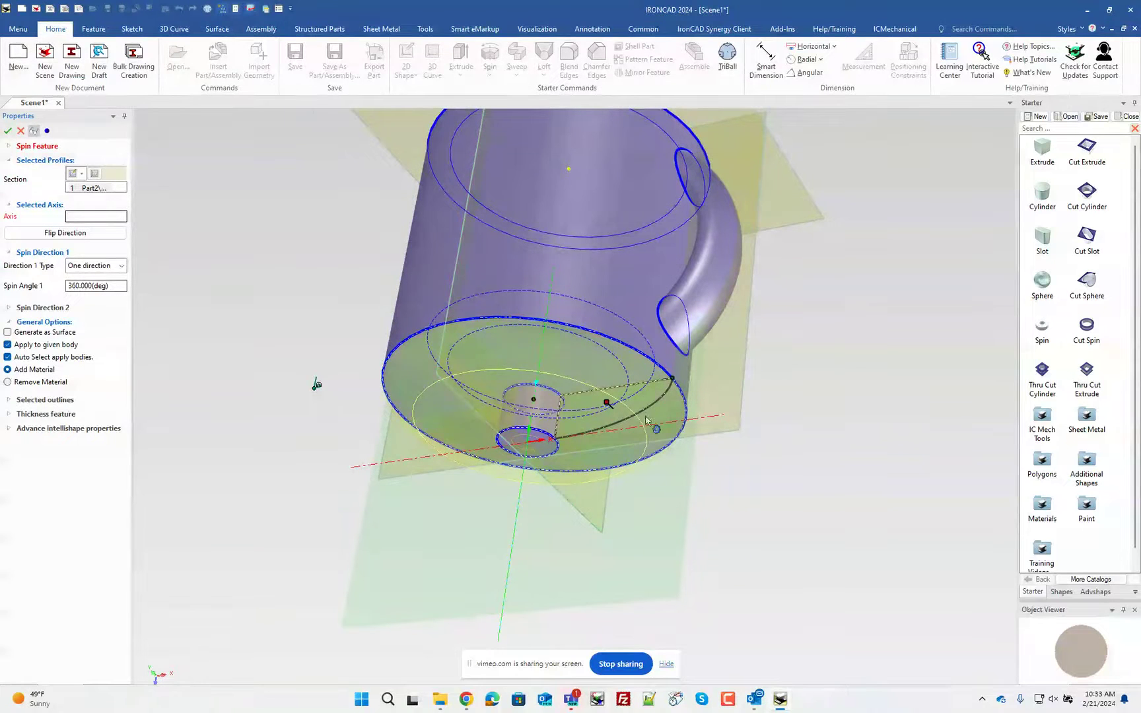
{"action": "left_click", "coordinate": [8, 130]}
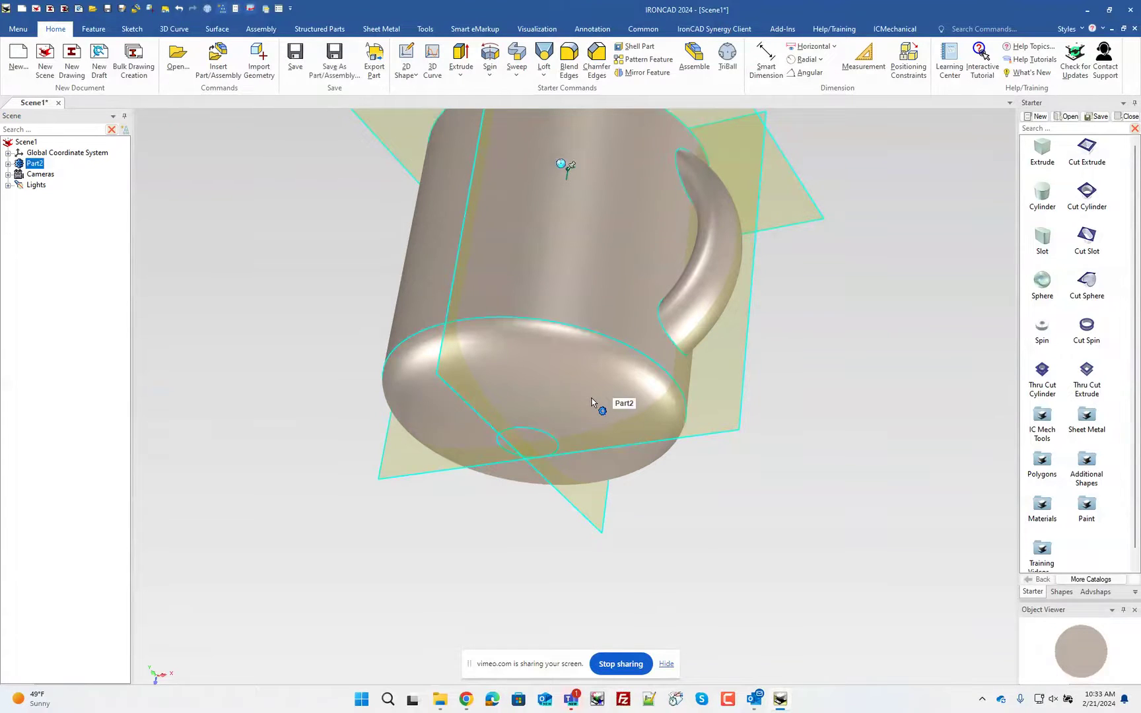
{"action": "middle_click_drag", "start_coordinate": [732, 488], "coordinate": [526, 524]}
{"action": "middle_click_drag", "start_coordinate": [543, 454], "coordinate": [576, 479]}
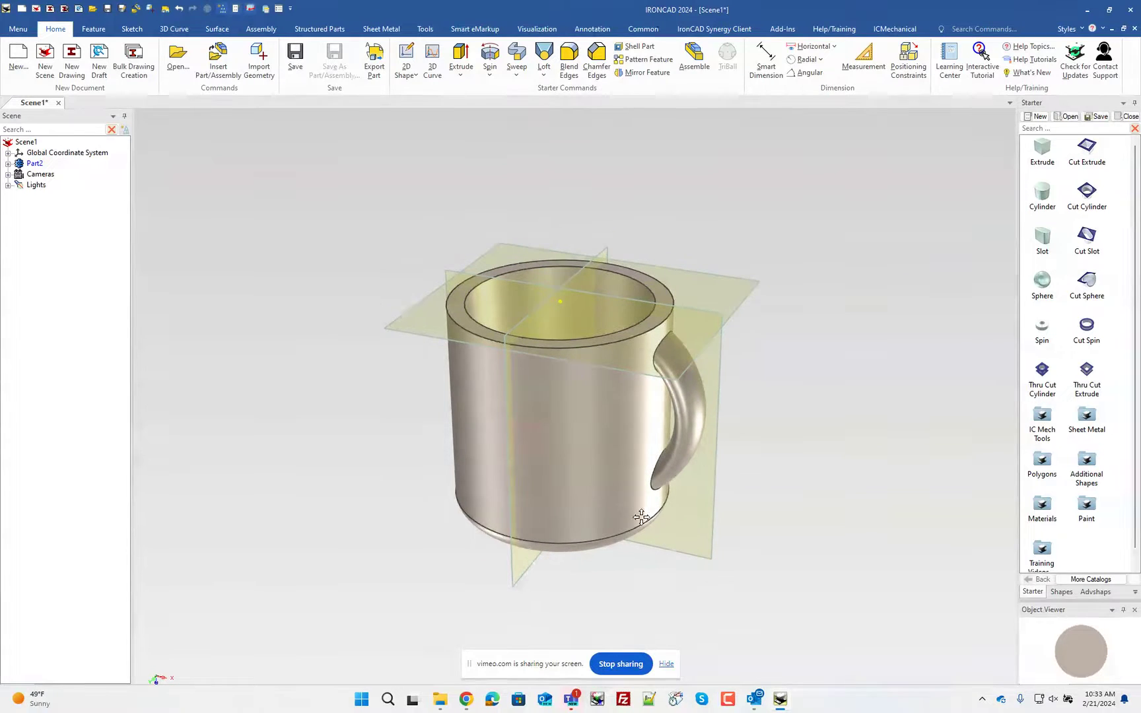
{"action": "scroll", "coordinate": [674, 548], "scroll_direction": "up", "scroll_amount": 2}
{"action": "left_click", "coordinate": [559, 457]}
{"action": "right_click", "coordinate": [559, 457]}
{"action": "left_click", "coordinate": [615, 526]}
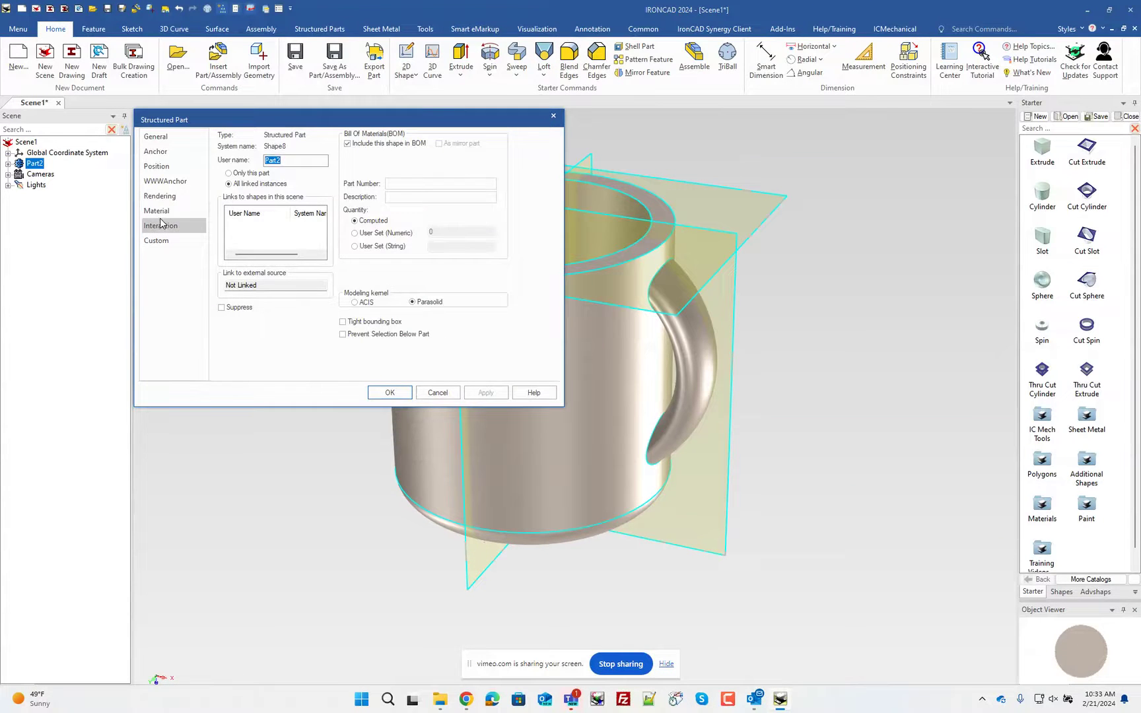
{"action": "left_click", "coordinate": [171, 211]}
{"action": "double_click", "coordinate": [308, 182]}
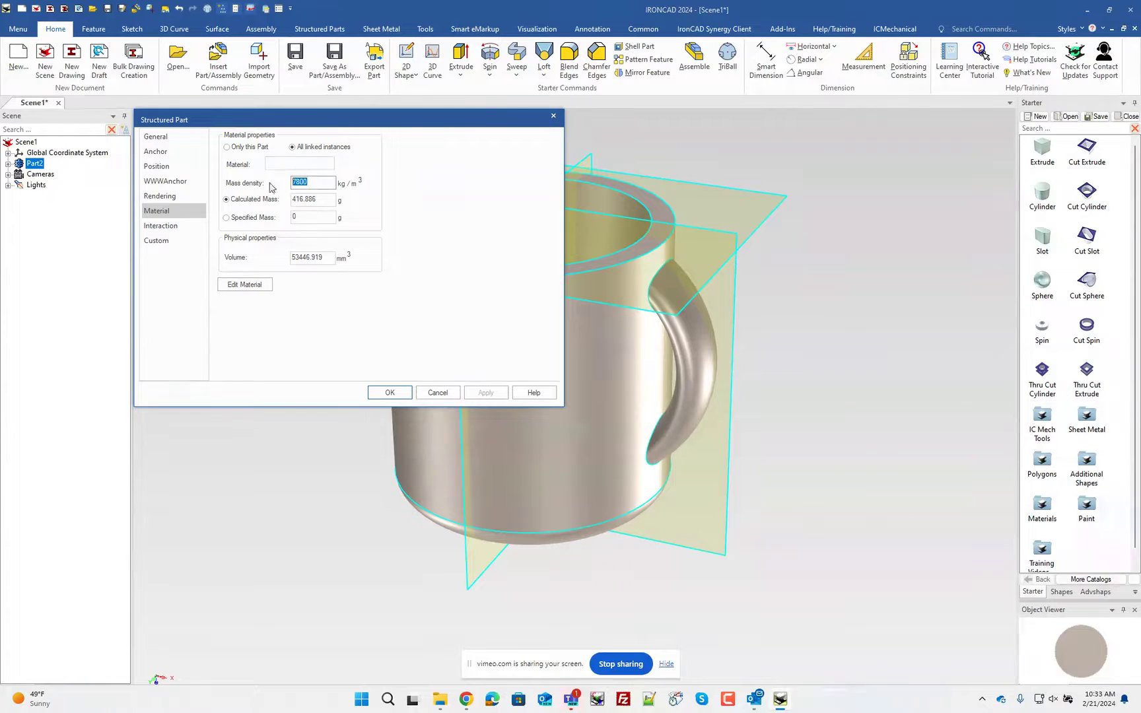
{"action": "left_click", "coordinate": [390, 392]}
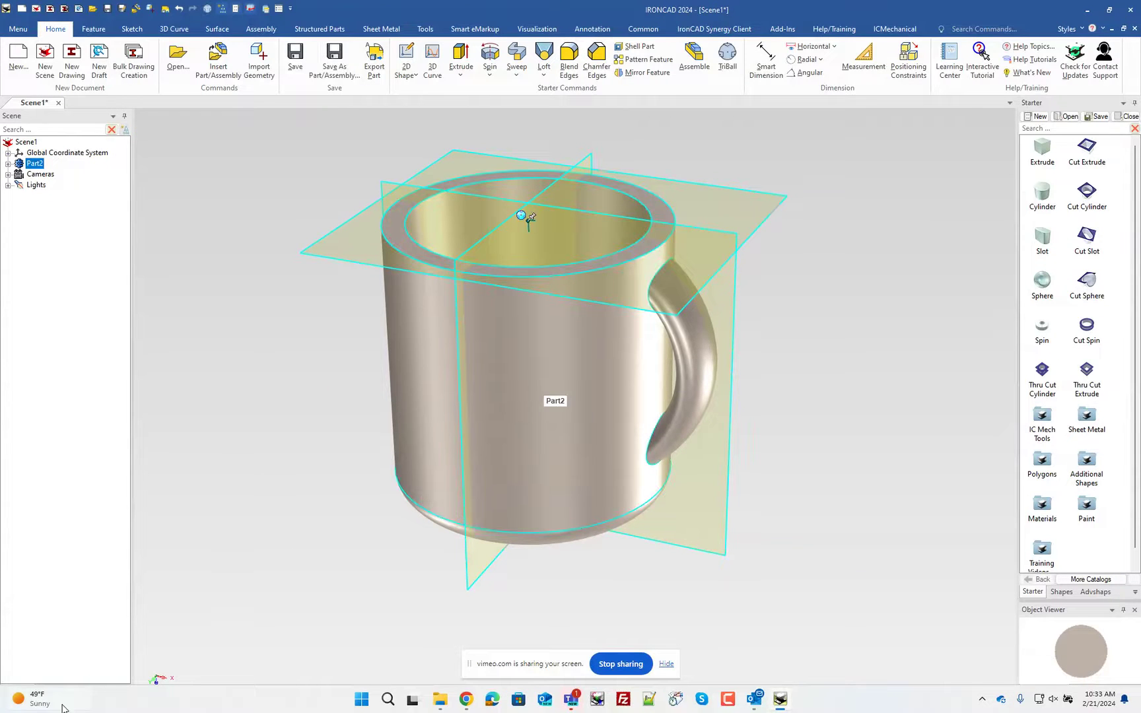
{"action": "left_click", "coordinate": [210, 645]}
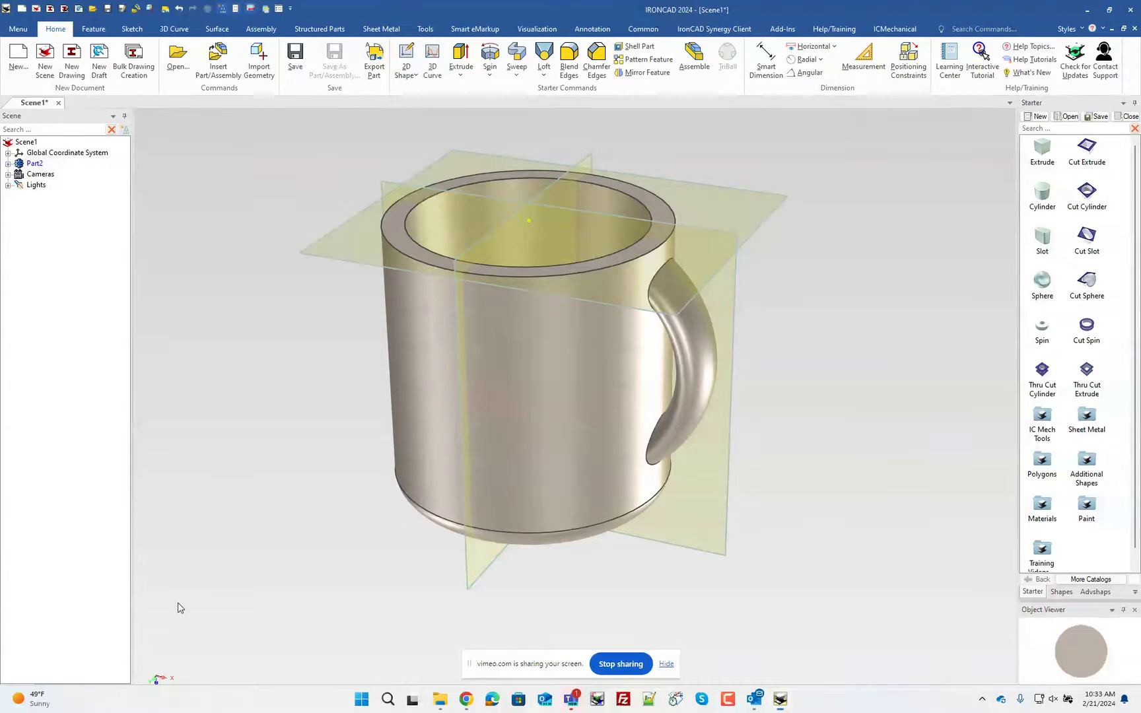
{"action": "left_click", "coordinate": [1109, 11]}
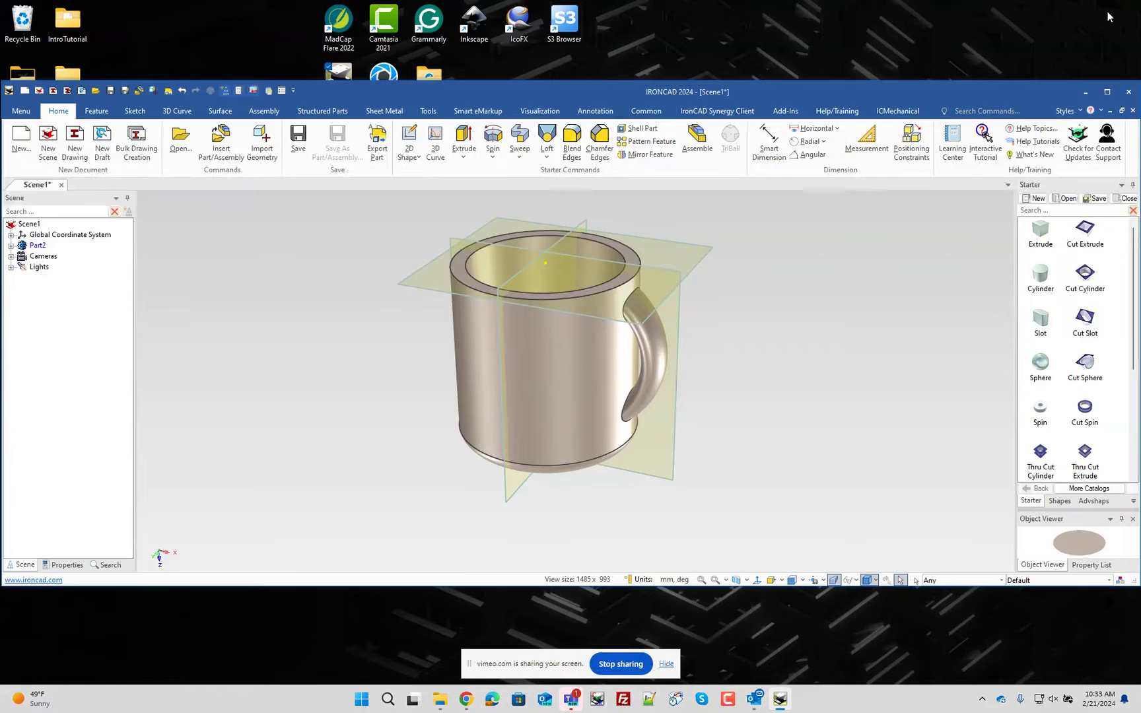
- Switch the left dock to the Properties tab, maximize the window, and select then deselect the mug
{"action": "left_click", "coordinate": [66, 565]}
{"action": "left_click", "coordinate": [1109, 93]}
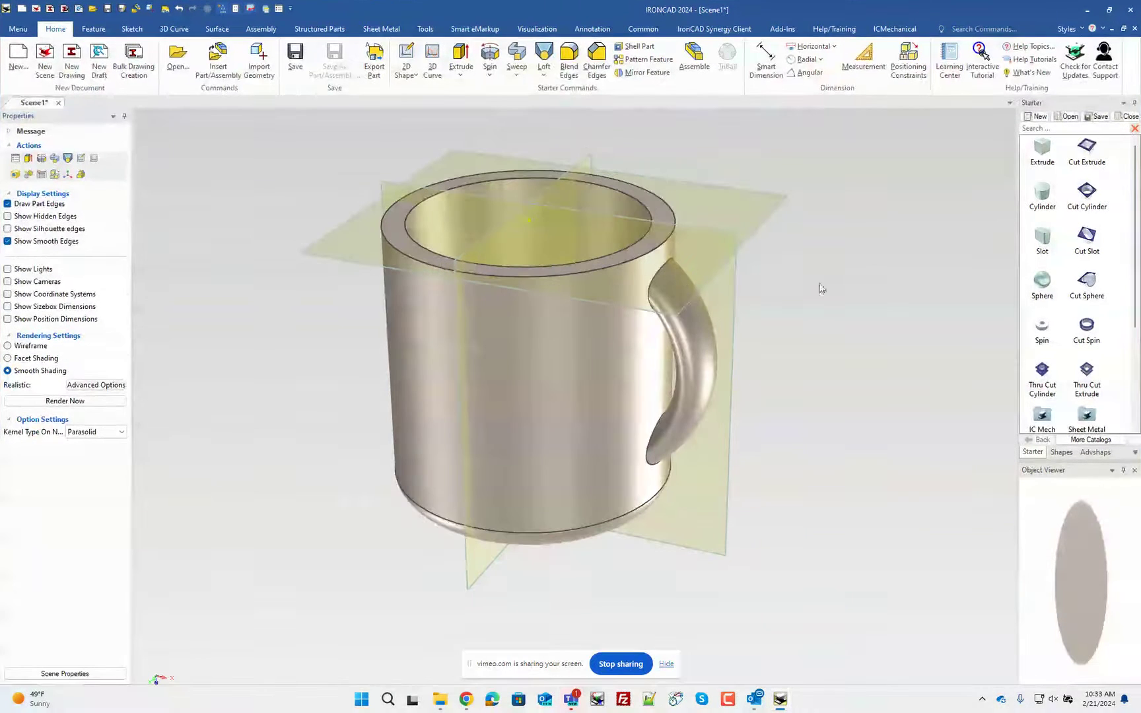
{"action": "left_click", "coordinate": [526, 352]}
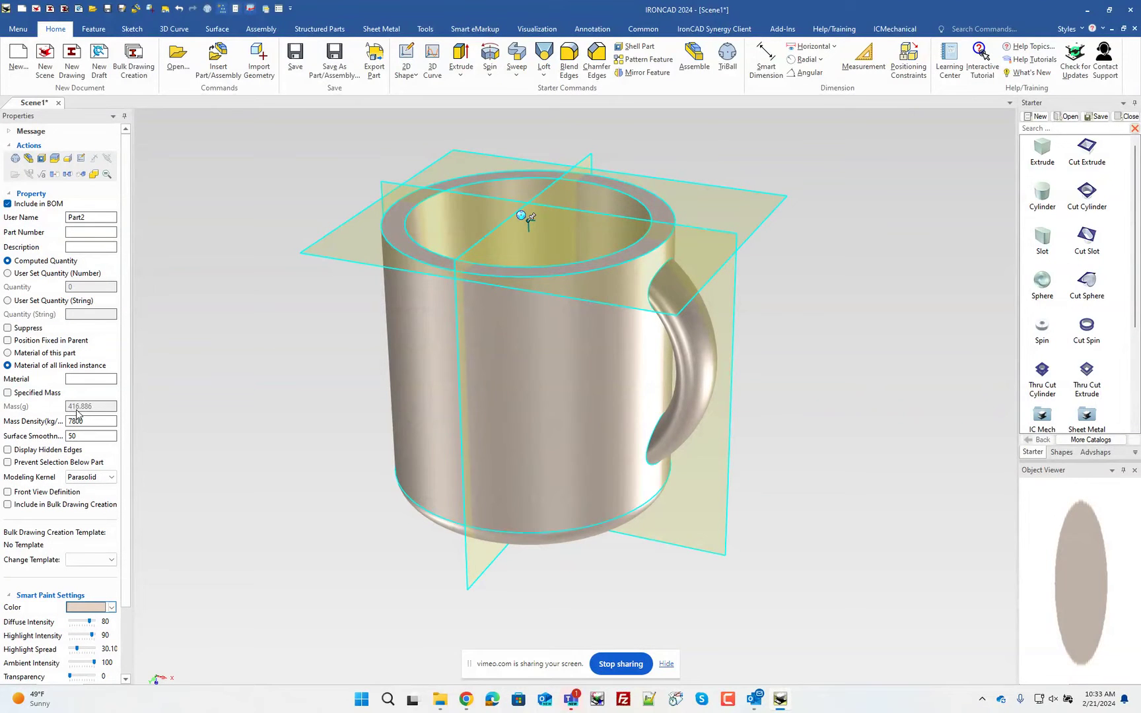
{"action": "left_click", "coordinate": [326, 410]}
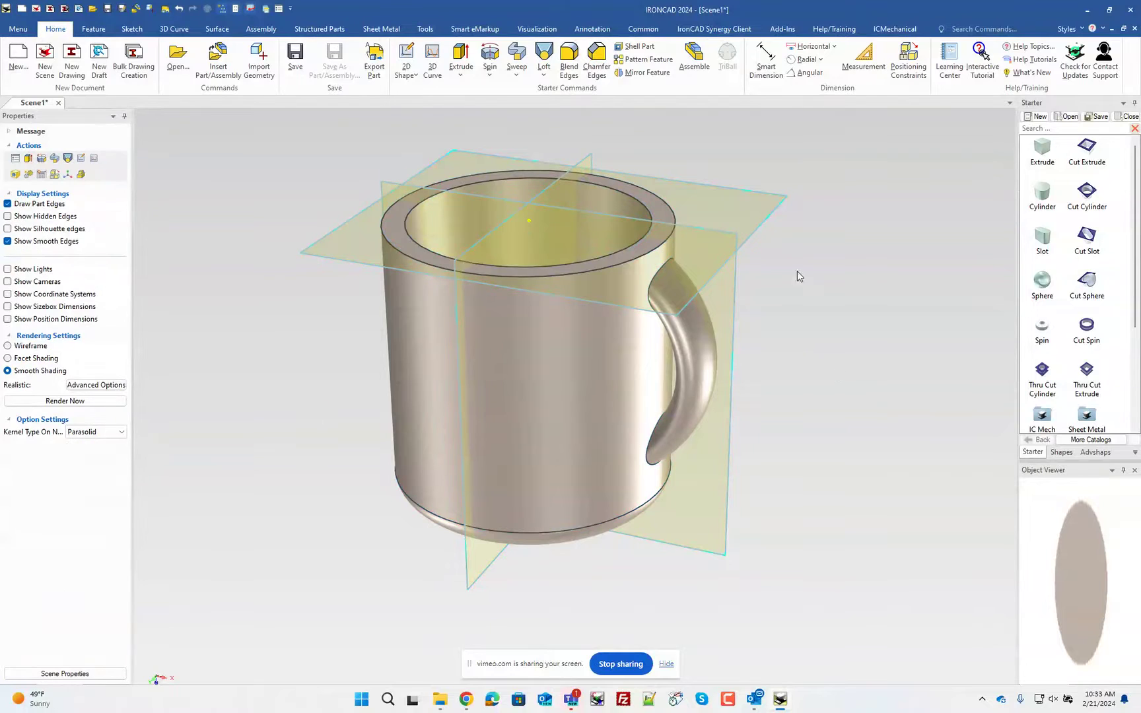